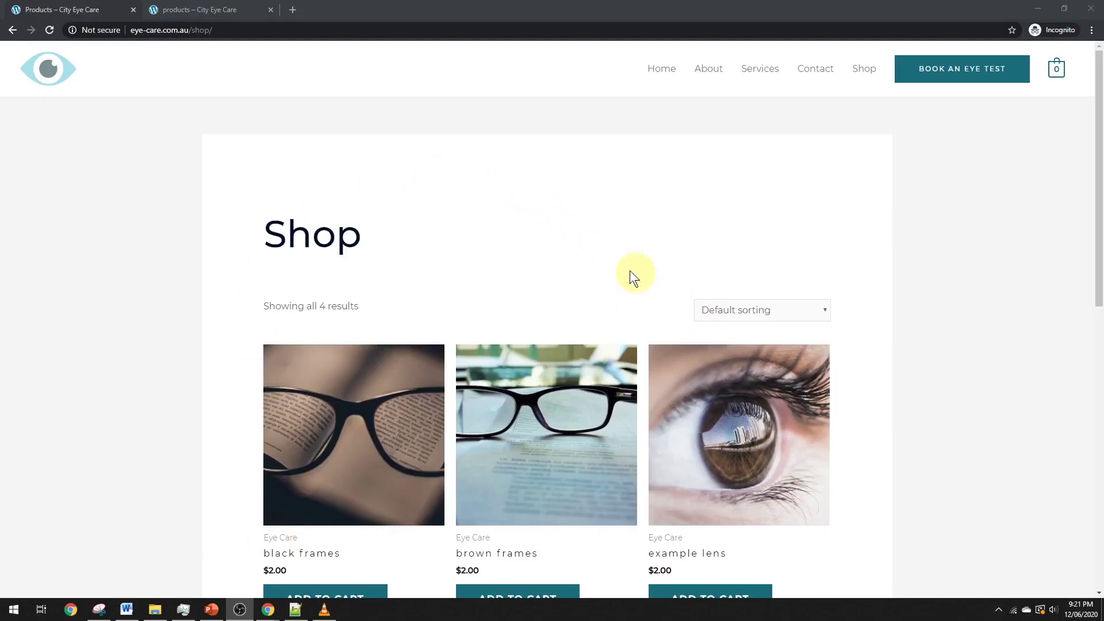
Scroll the /shop page, then scroll through the Products page's three-column grid to compare them.
scroll(424, 247, down, 2)
scroll(400, 324, up, 2)
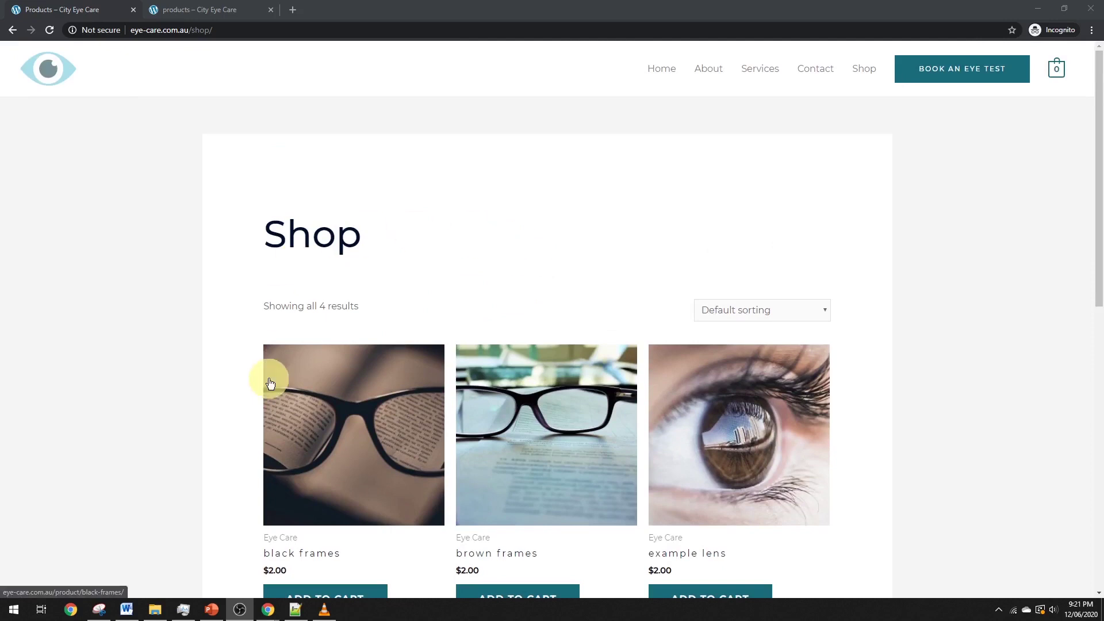
key(ctrl+Tab)
scroll(465, 261, down, 2)
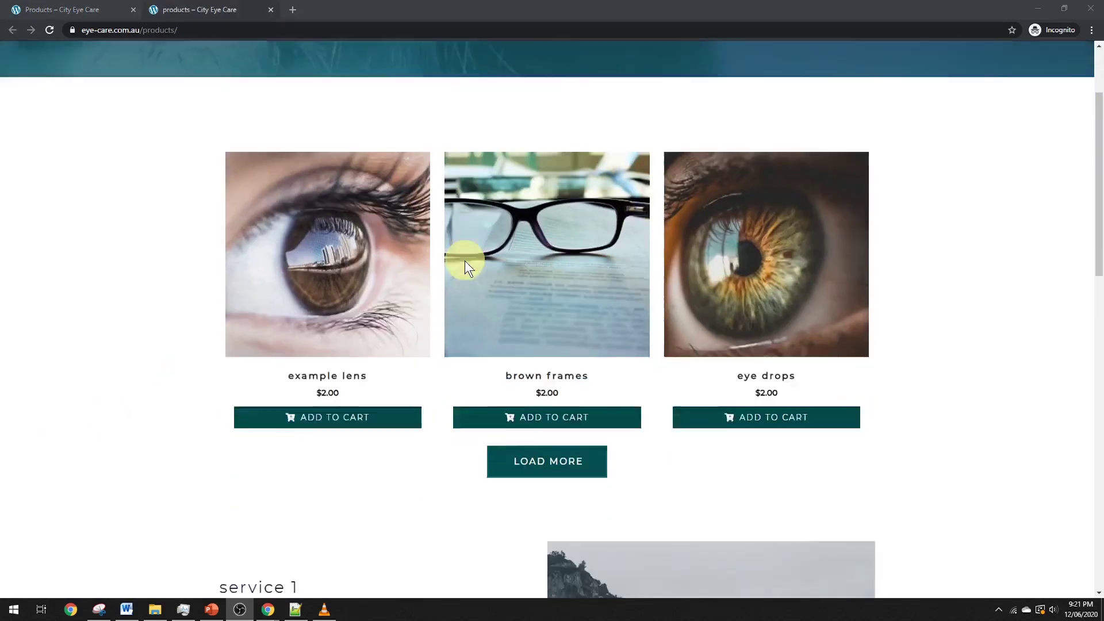
scroll(465, 260, down, 1)
scroll(464, 333, up, 3)
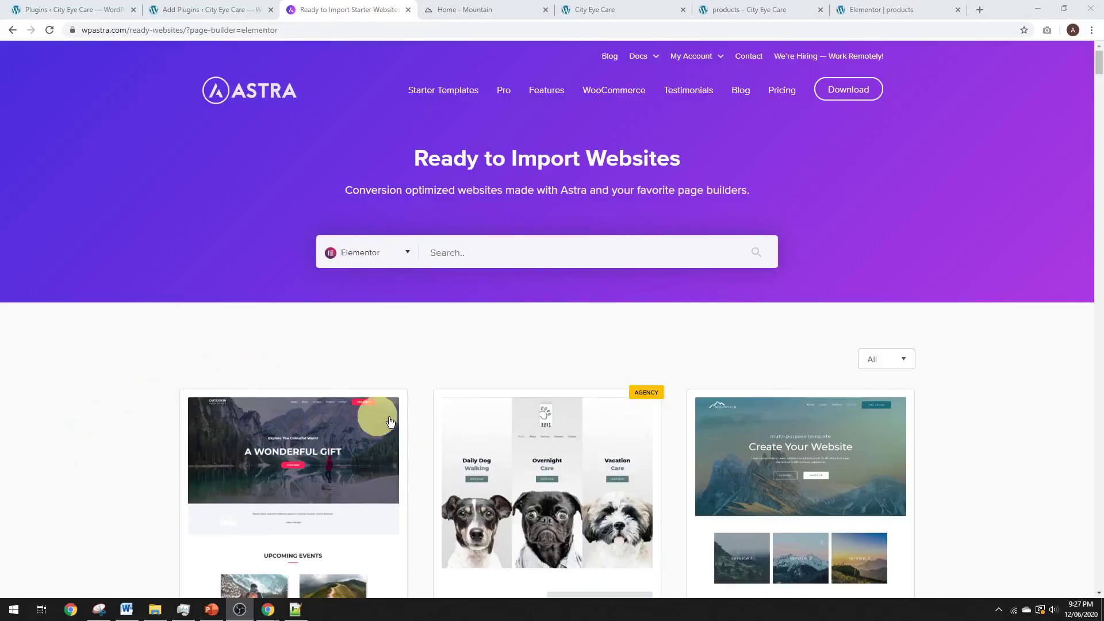
Browse the Astra template list, view the Mountain demo, then return to City Eye Care's Shop page.
scroll(719, 242, down, 3)
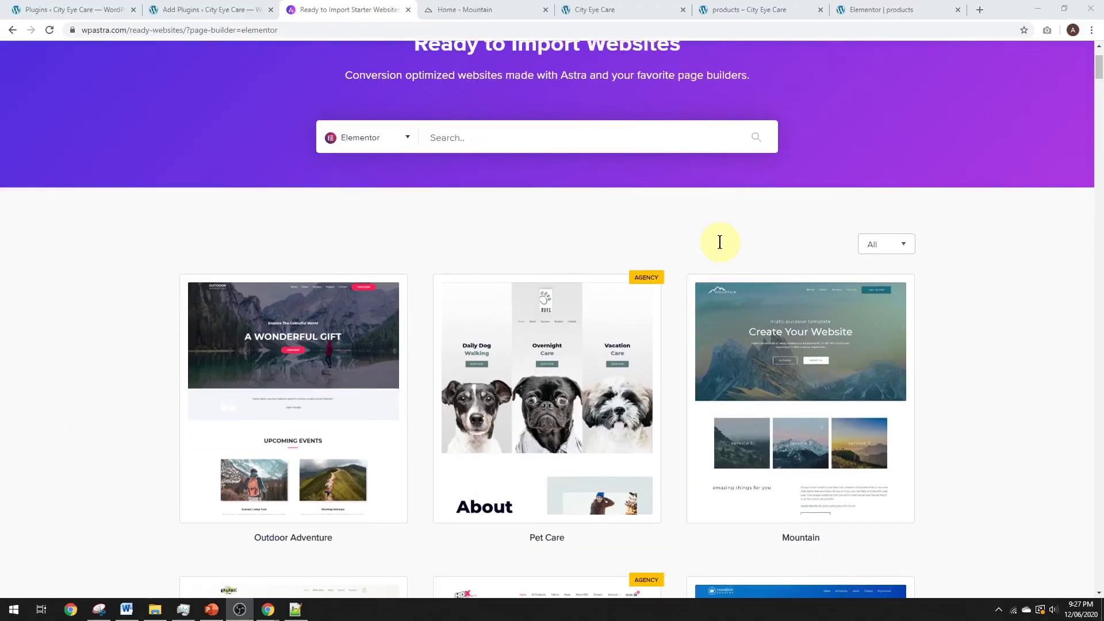
mouse_move(837, 322)
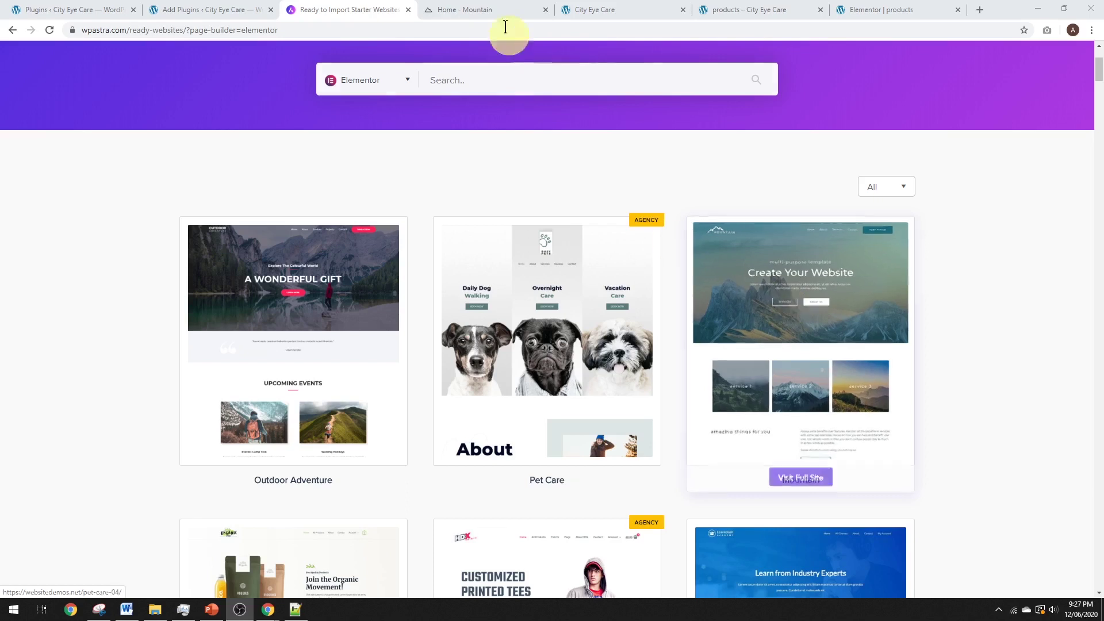
click(481, 9)
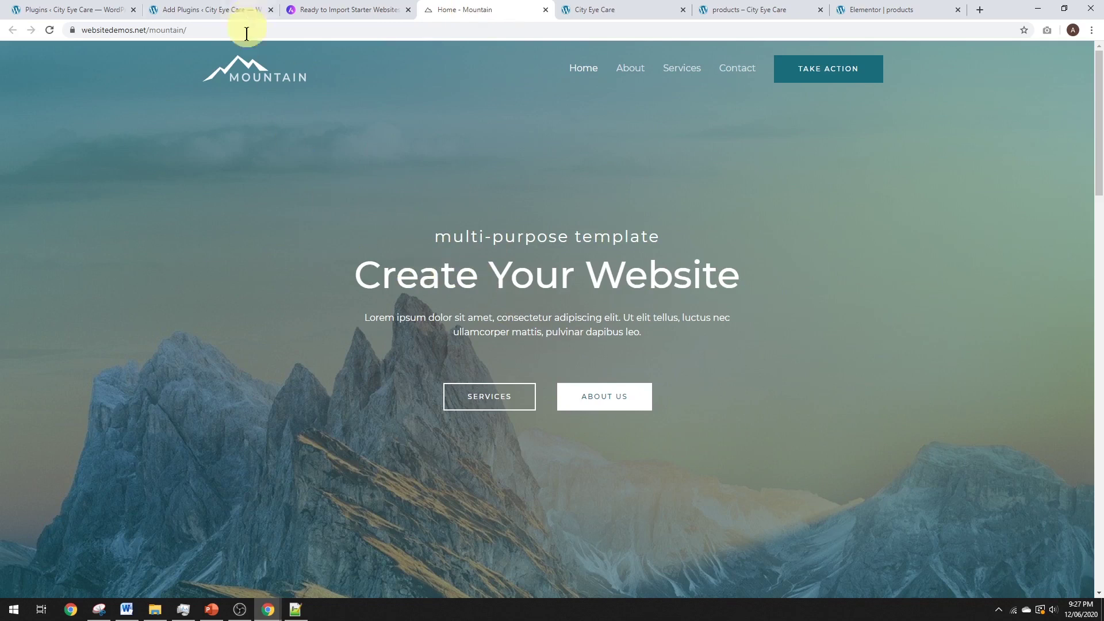
key(ctrl+Tab)
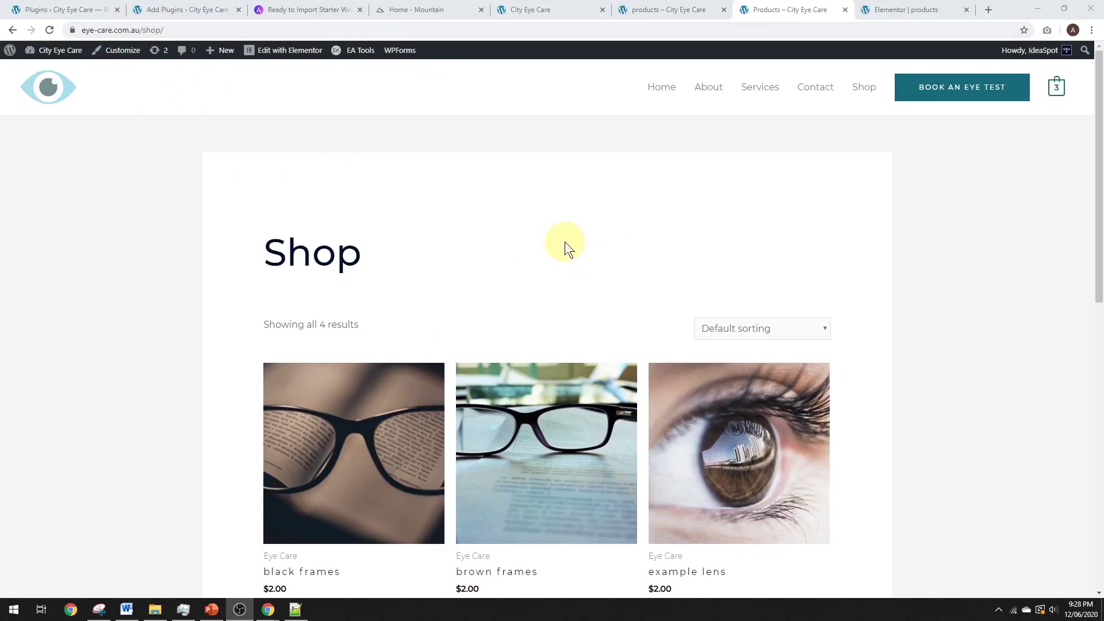
Try editing the Shop page in Elementor, hit the missing content-area error, then go to Add Plugins.
scroll(620, 366, down, 1)
scroll(620, 367, down, 4)
scroll(624, 370, up, 5)
mouse_move(277, 57)
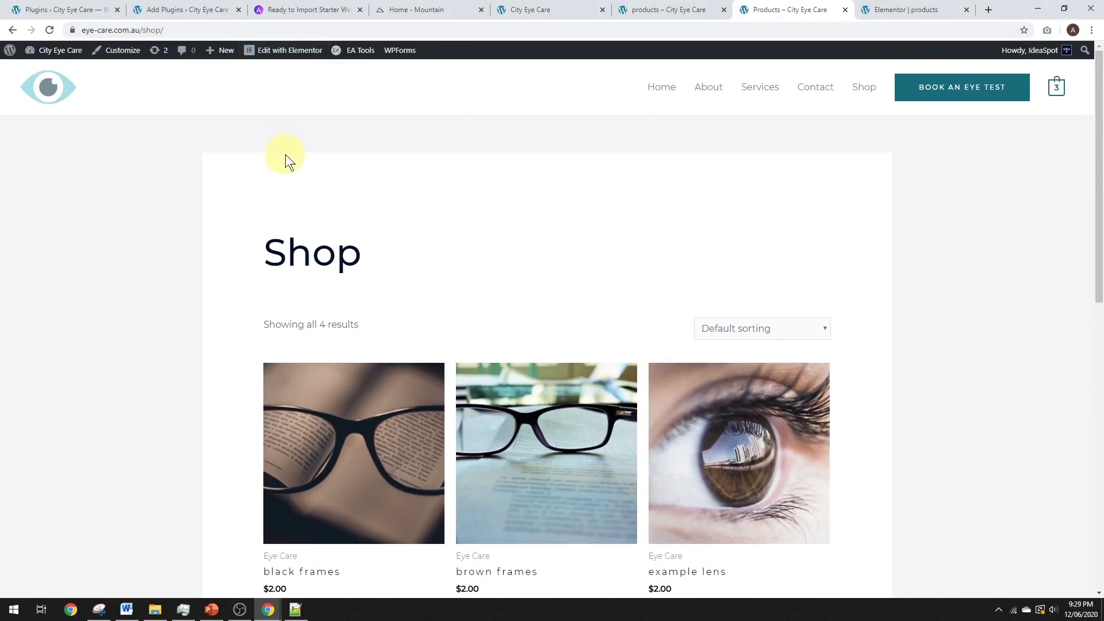
click(268, 53)
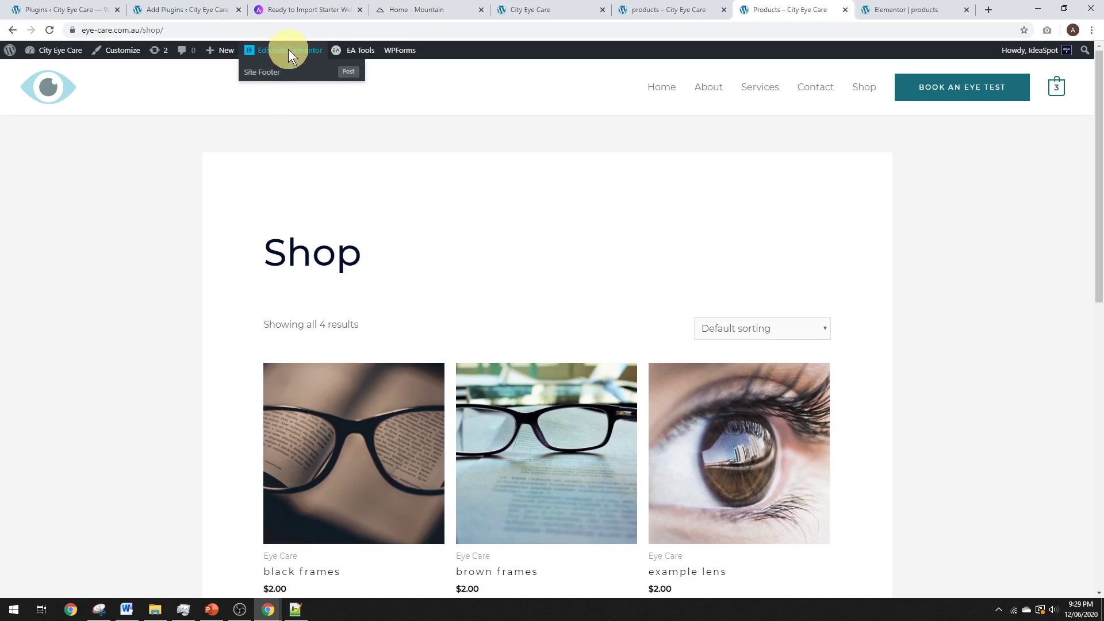
key(alt+Left)
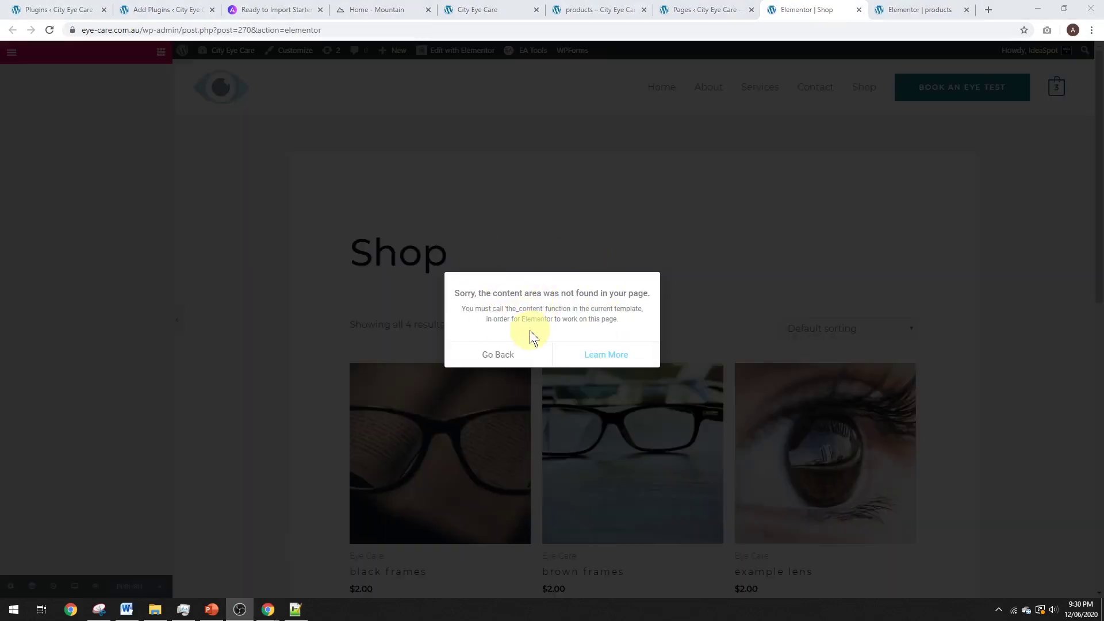
key(ctrl+2)
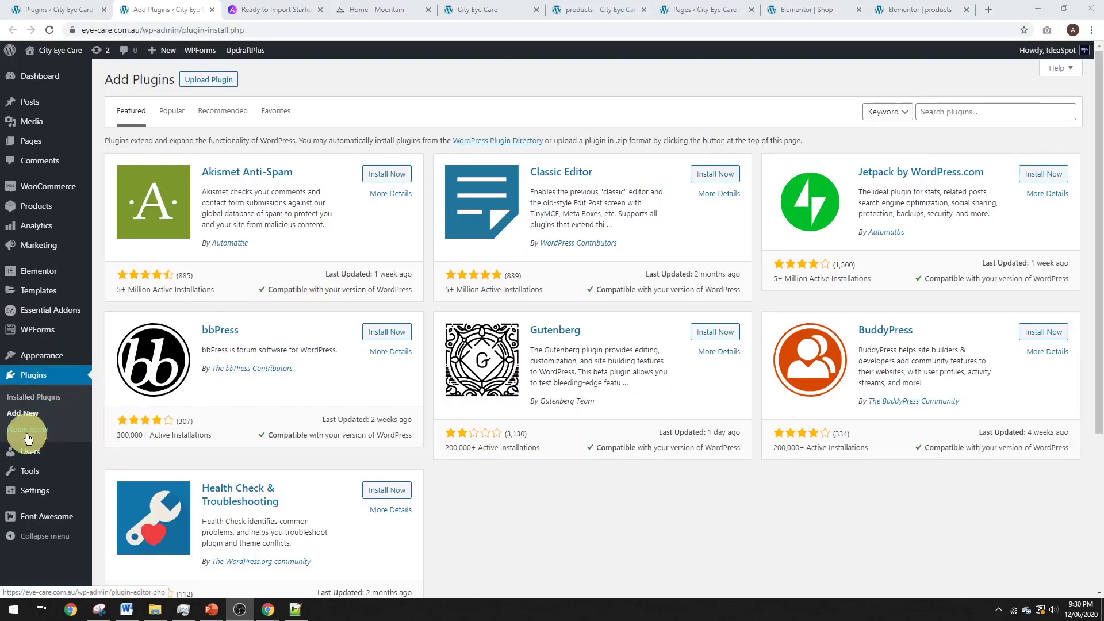
Search the plugin directory for 'elementor', then return to the Products page.
click(978, 109)
text(elementor)
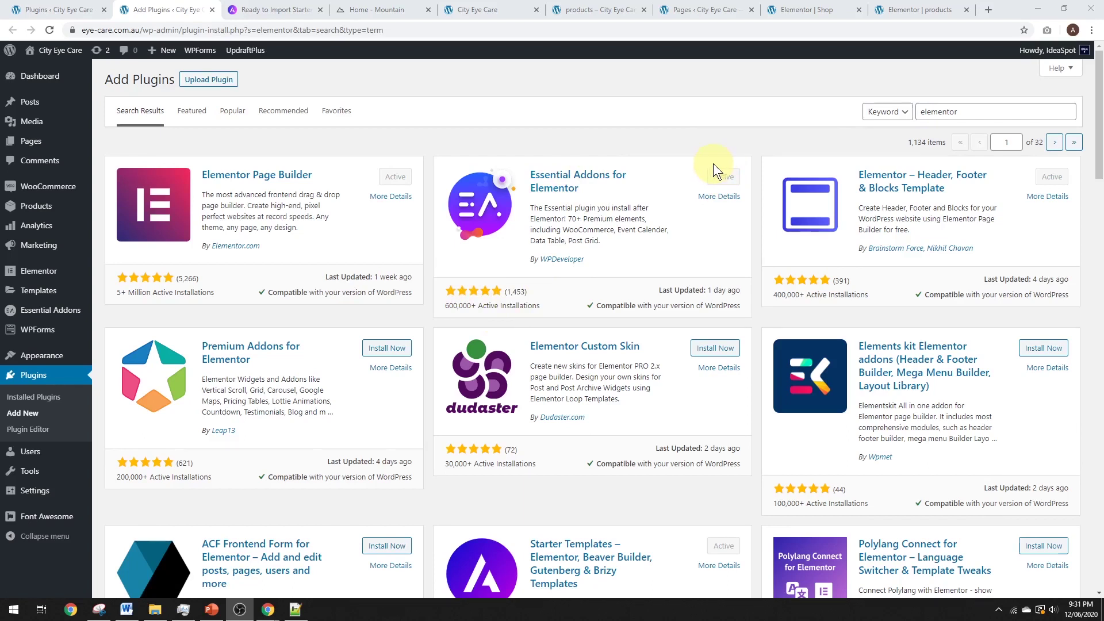
click(598, 9)
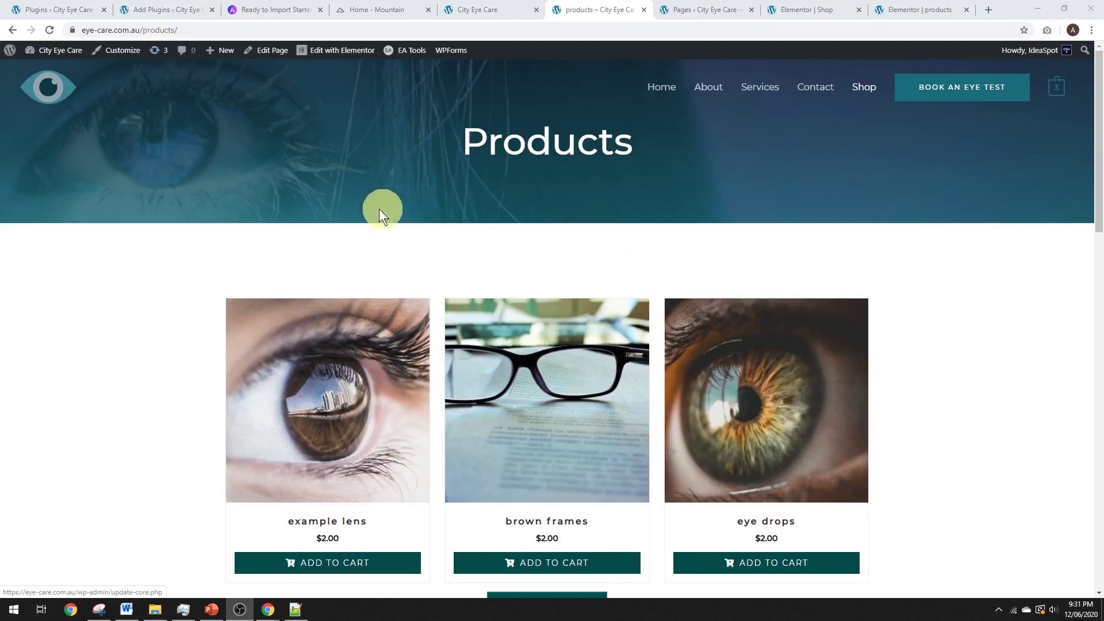
Open the Products page in Elementor and try the Pro-only WooCommerce Archive Products and Products widgets.
click(327, 56)
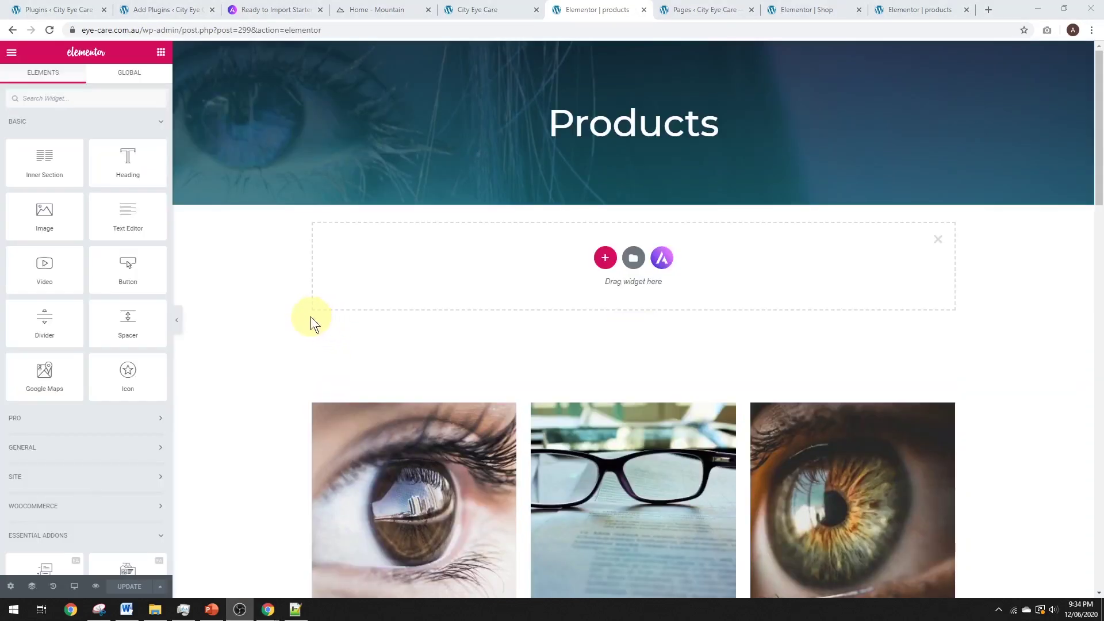
click(67, 506)
scroll(81, 450, down, 2)
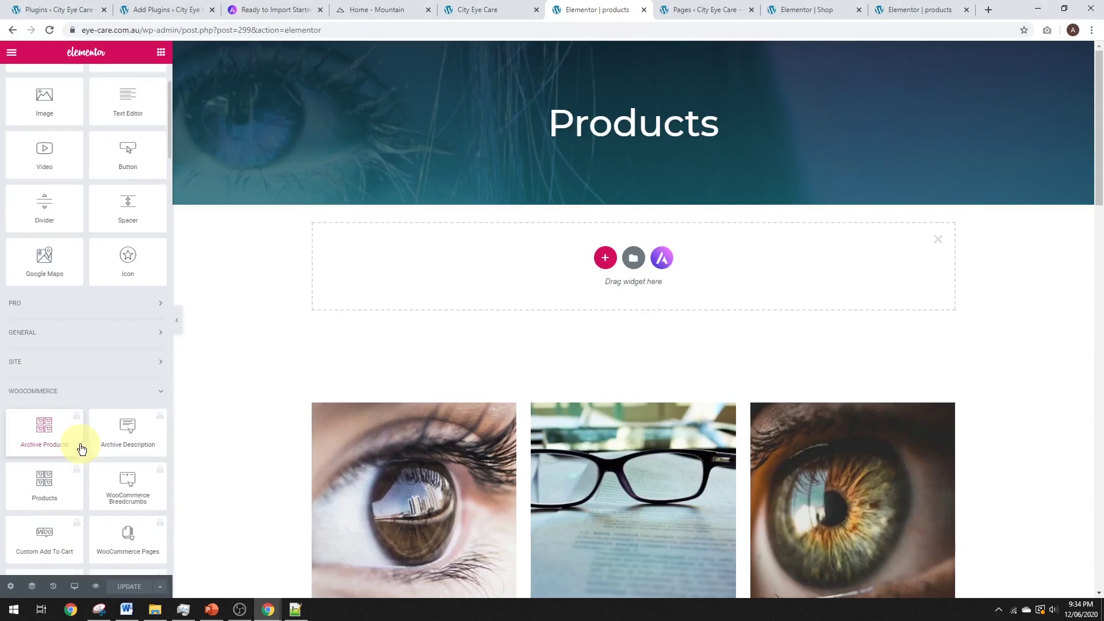
scroll(81, 449, down, 2)
click(71, 321)
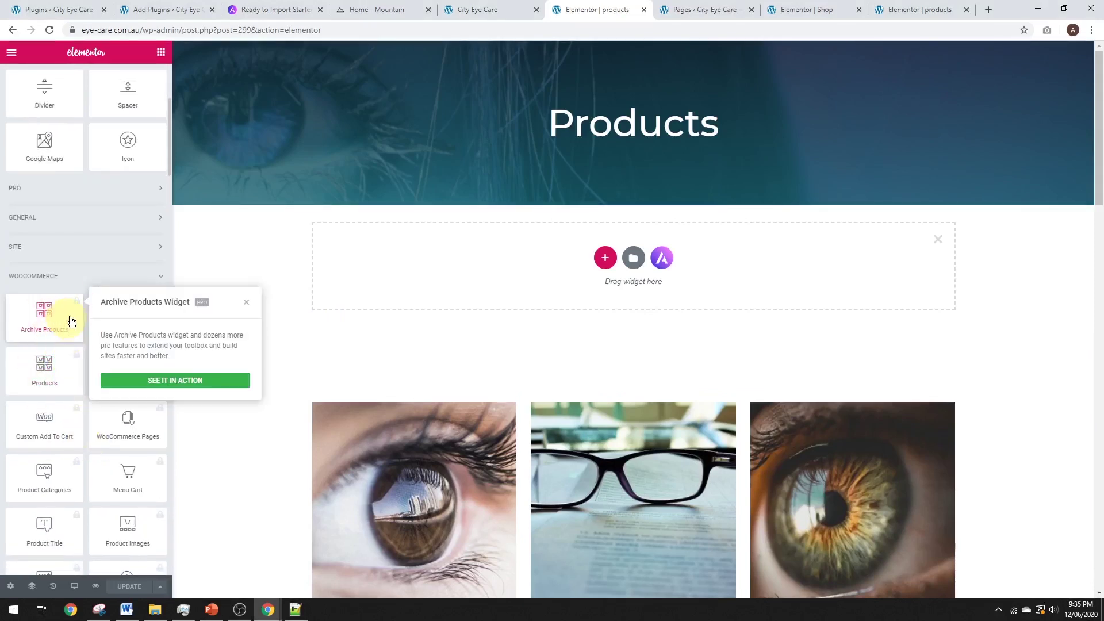
click(247, 305)
click(54, 369)
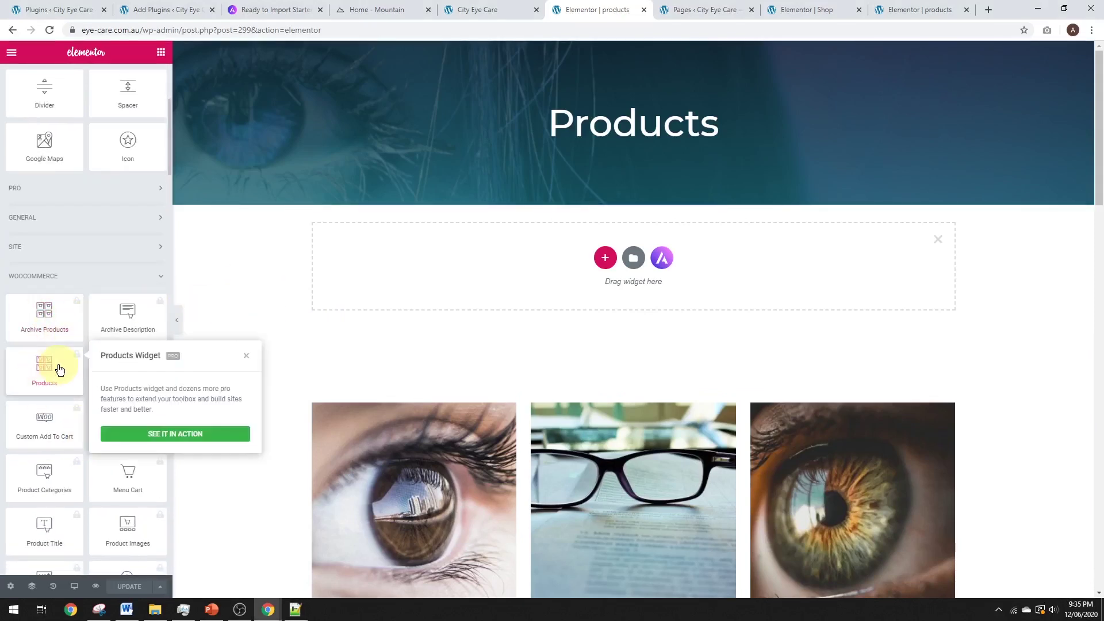
click(249, 354)
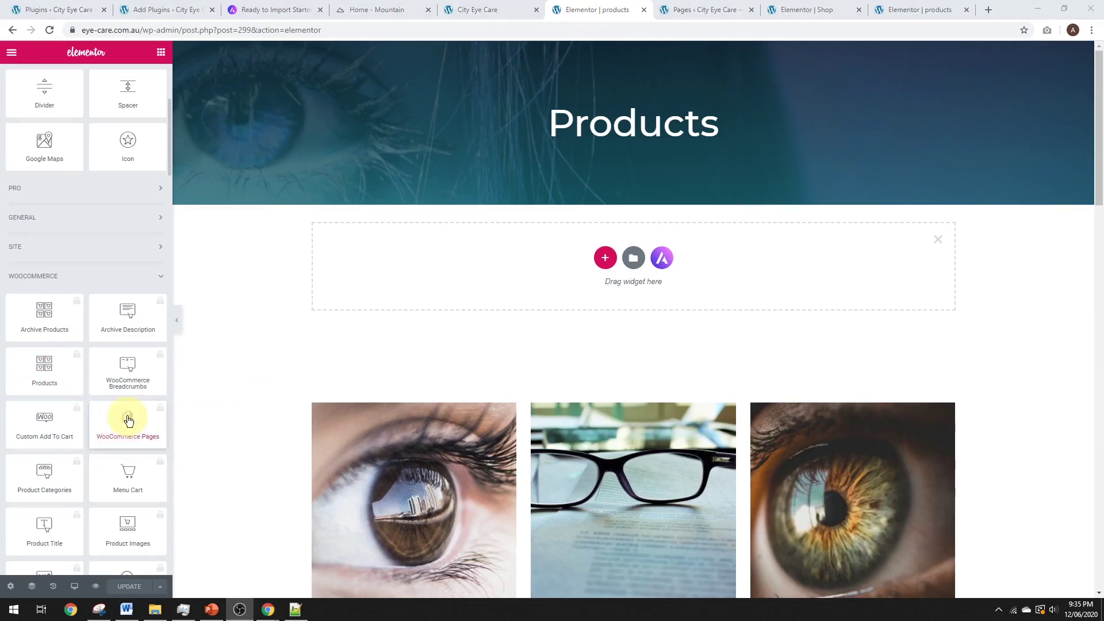
click(117, 285)
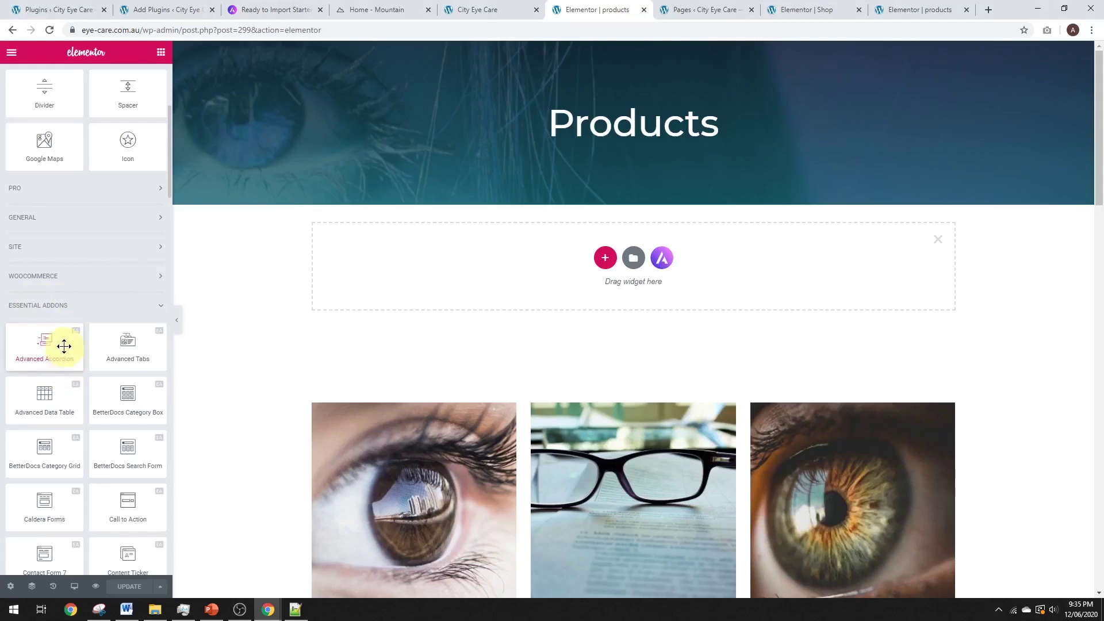
Drag the Product Grid widget toward the canvas and delete the empty section above the grid.
scroll(61, 395, down, 8)
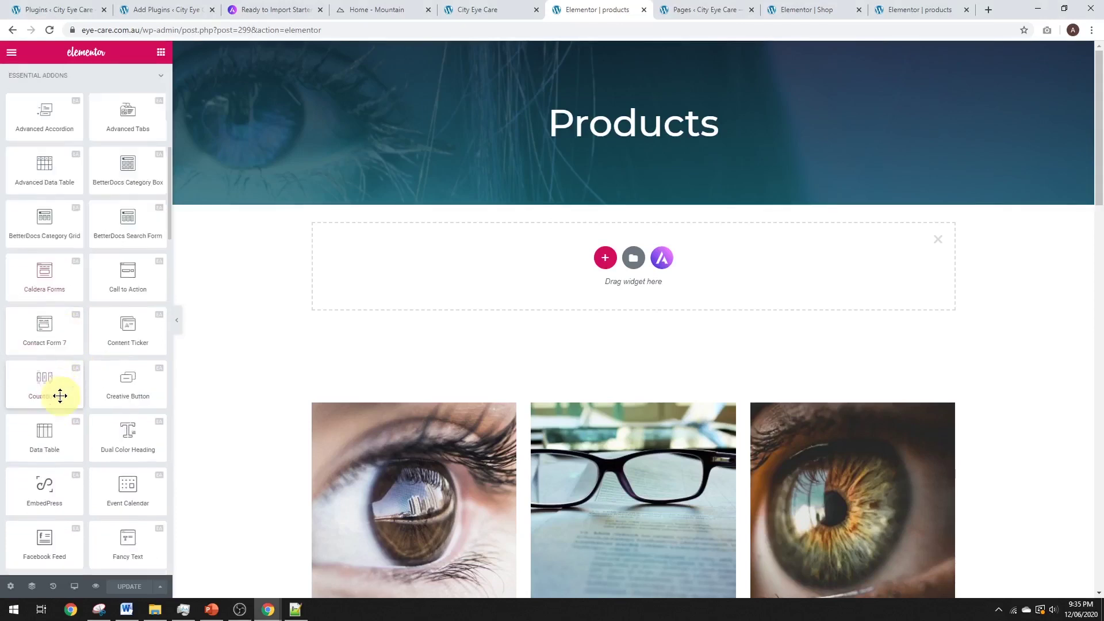
scroll(63, 396, down, 3)
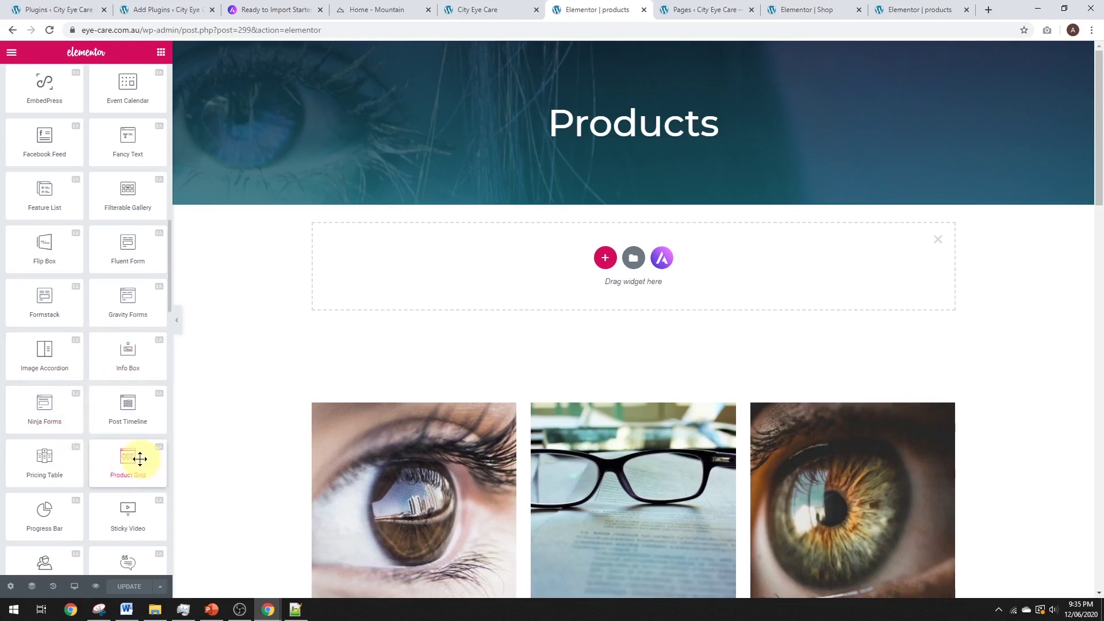
drag(139, 458, 268, 409)
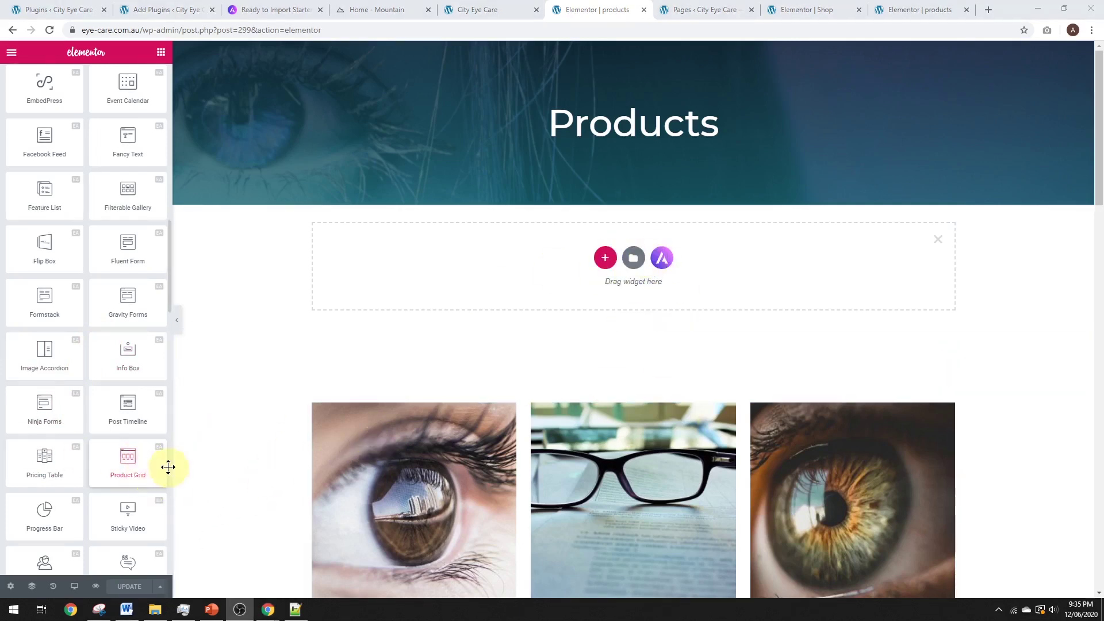
click(937, 240)
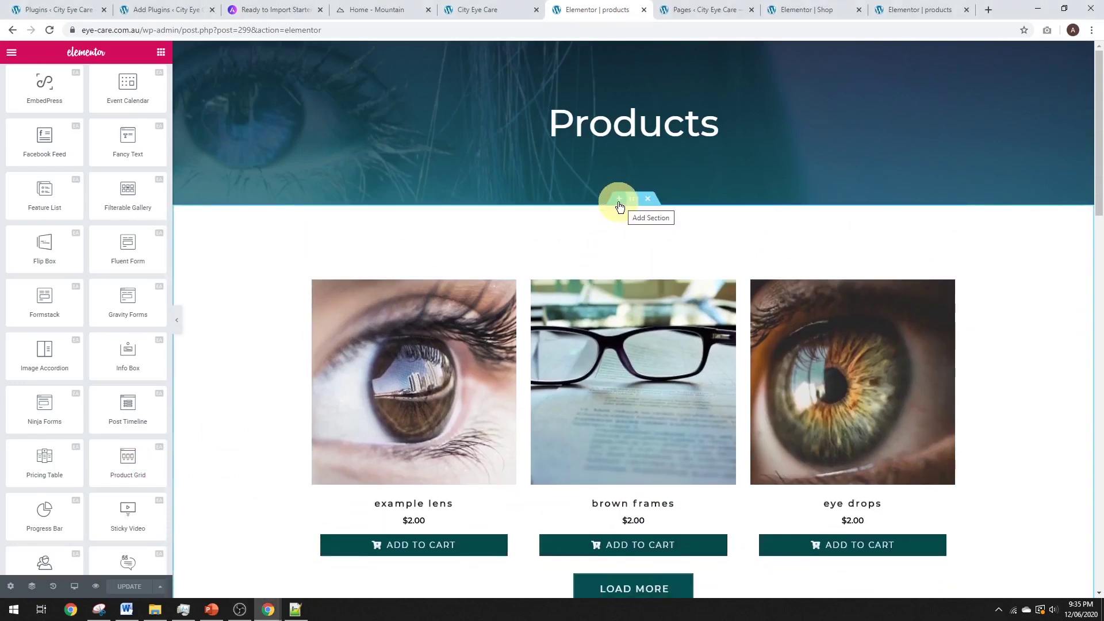
Add a section above the old grid and drop a Product Grid widget into it.
click(618, 205)
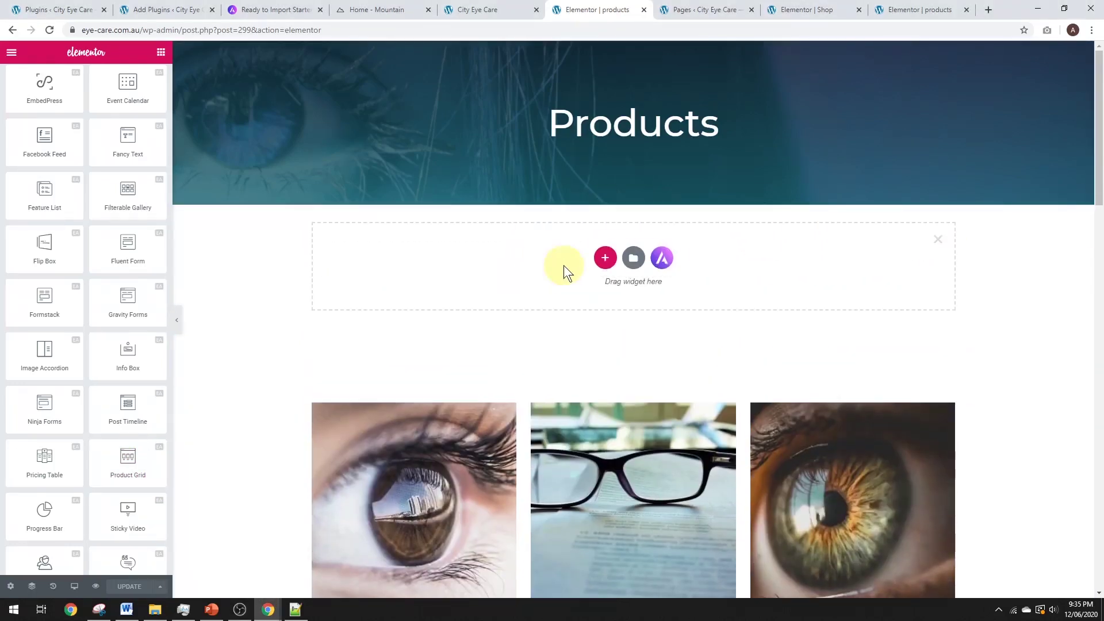
drag(118, 475, 450, 279)
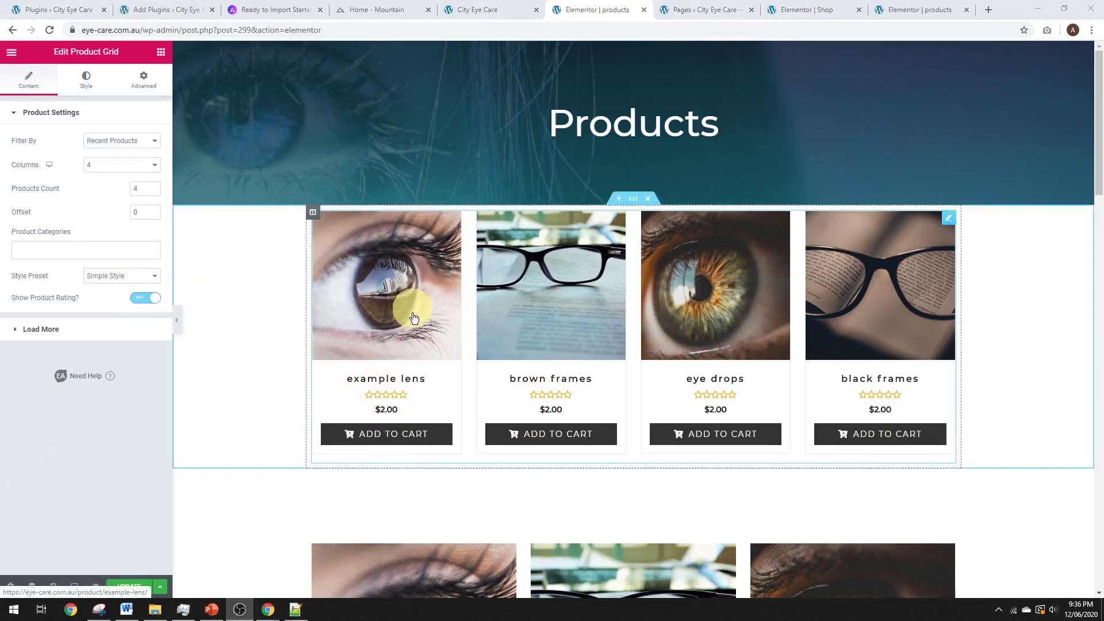
Try the Reveal and Overlay style presets on the product grid, then settle on Simple Style.
click(129, 277)
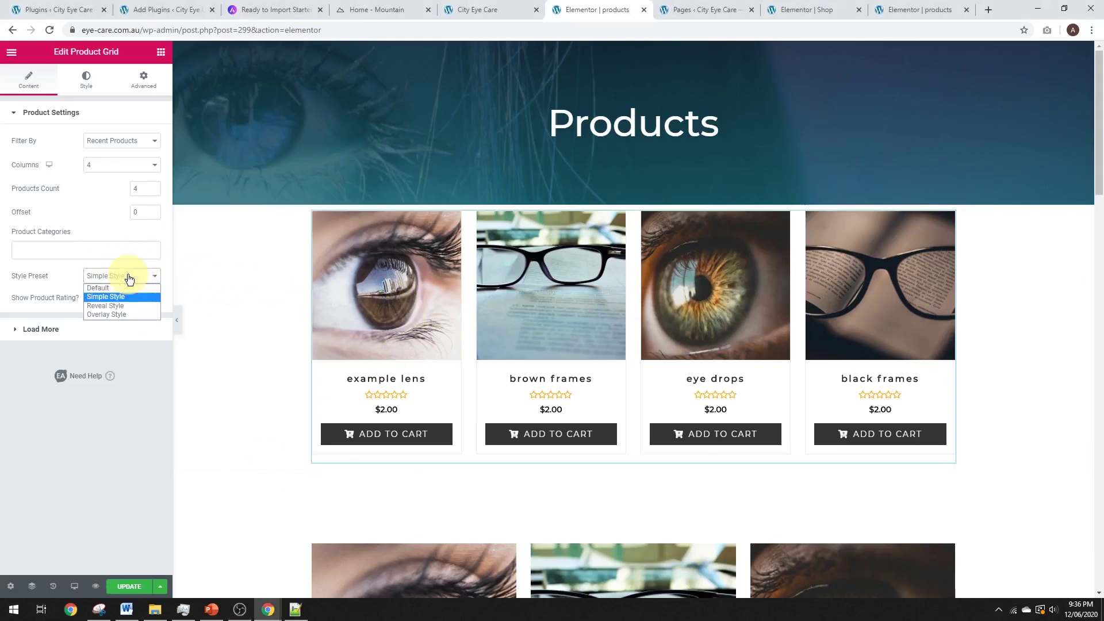
click(112, 306)
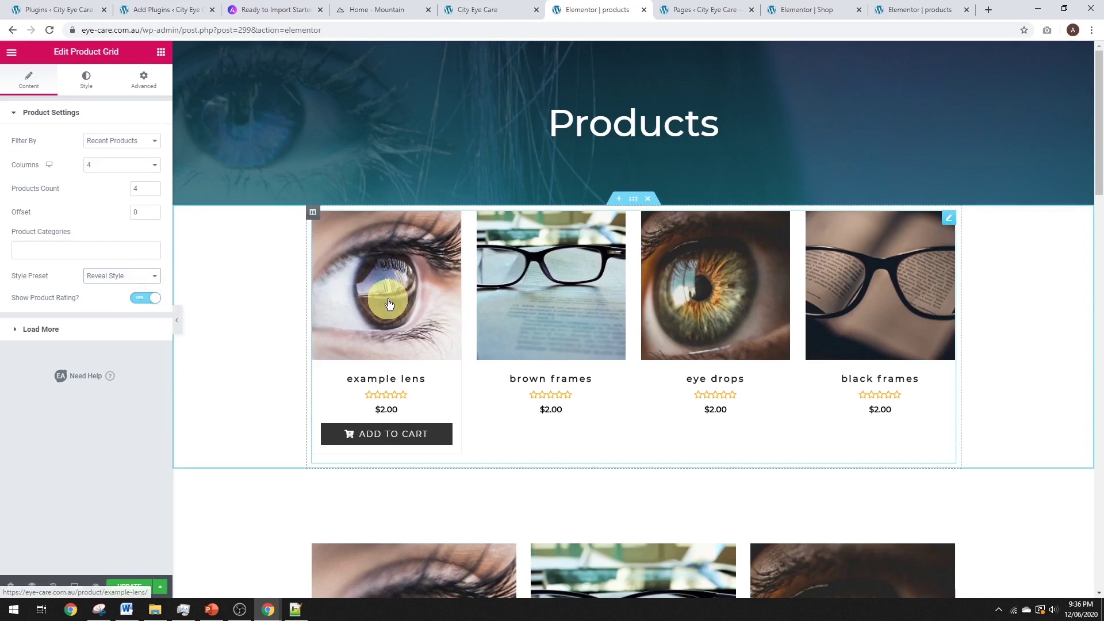
mouse_move(545, 306)
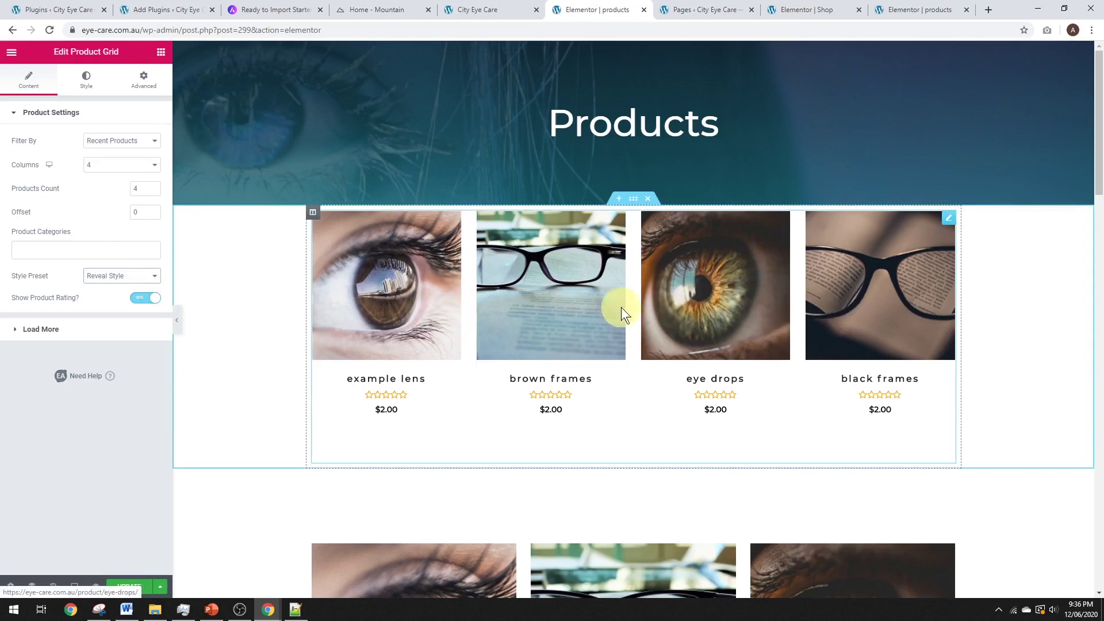
click(109, 277)
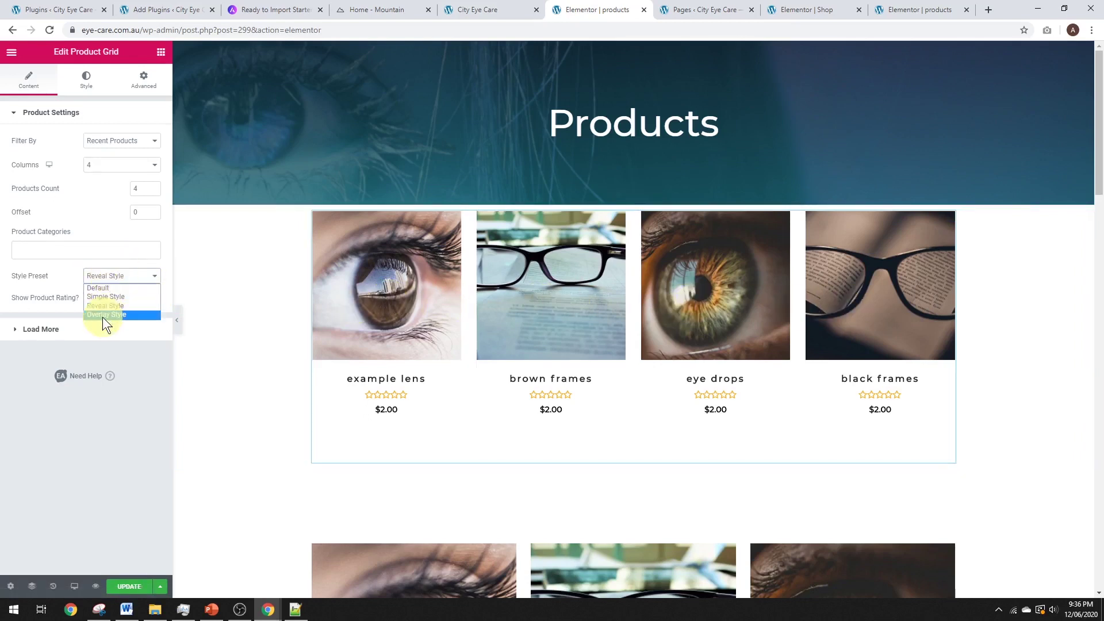
click(103, 316)
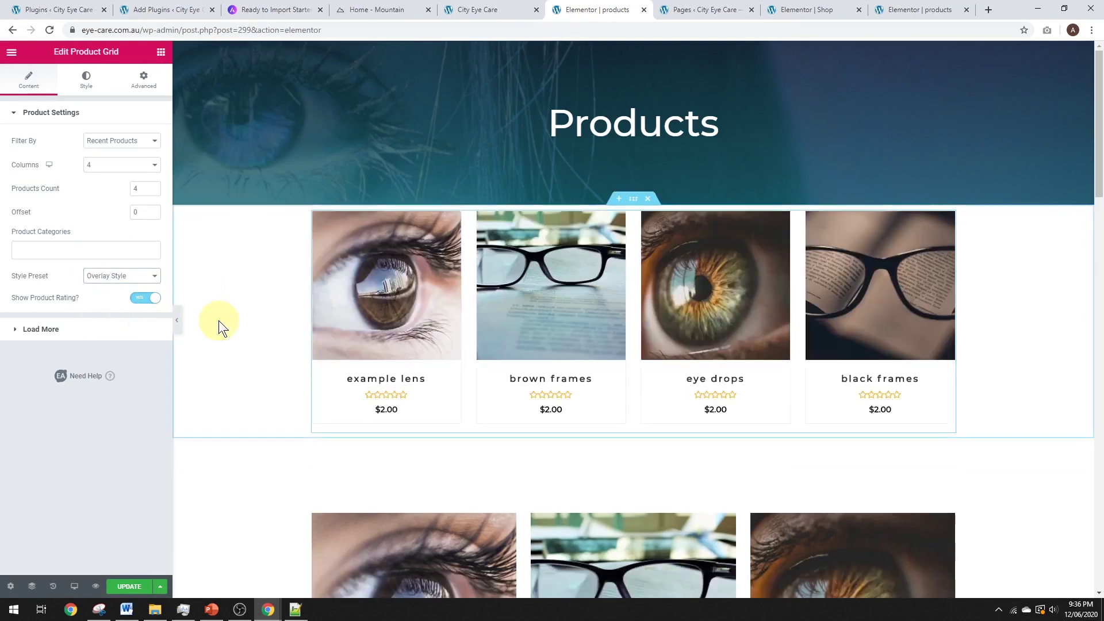
mouse_move(371, 311)
mouse_move(575, 301)
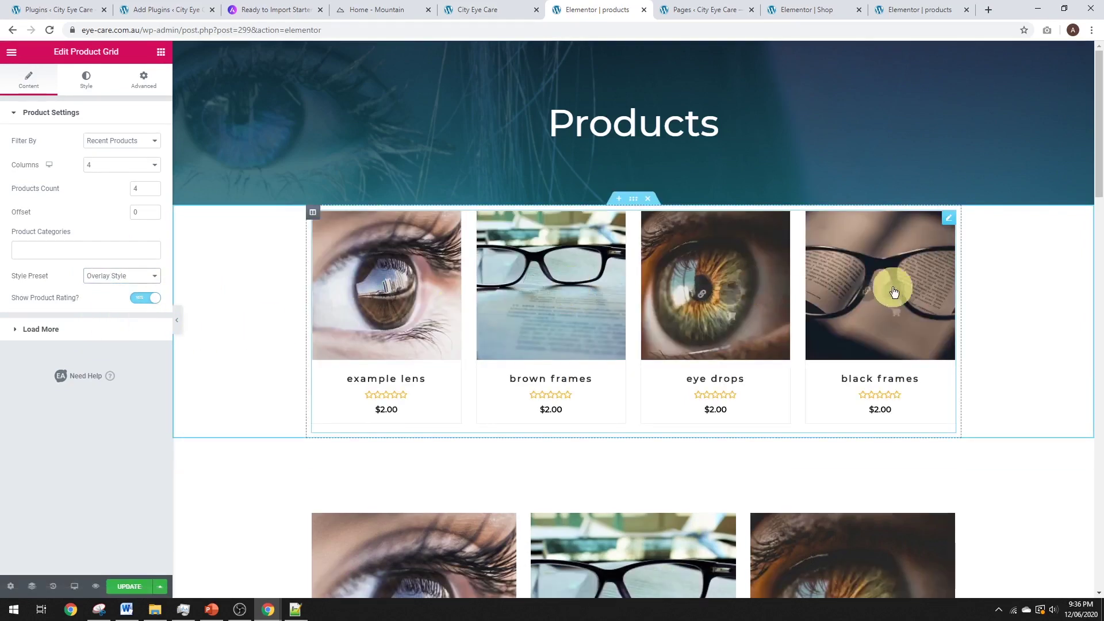
mouse_move(406, 303)
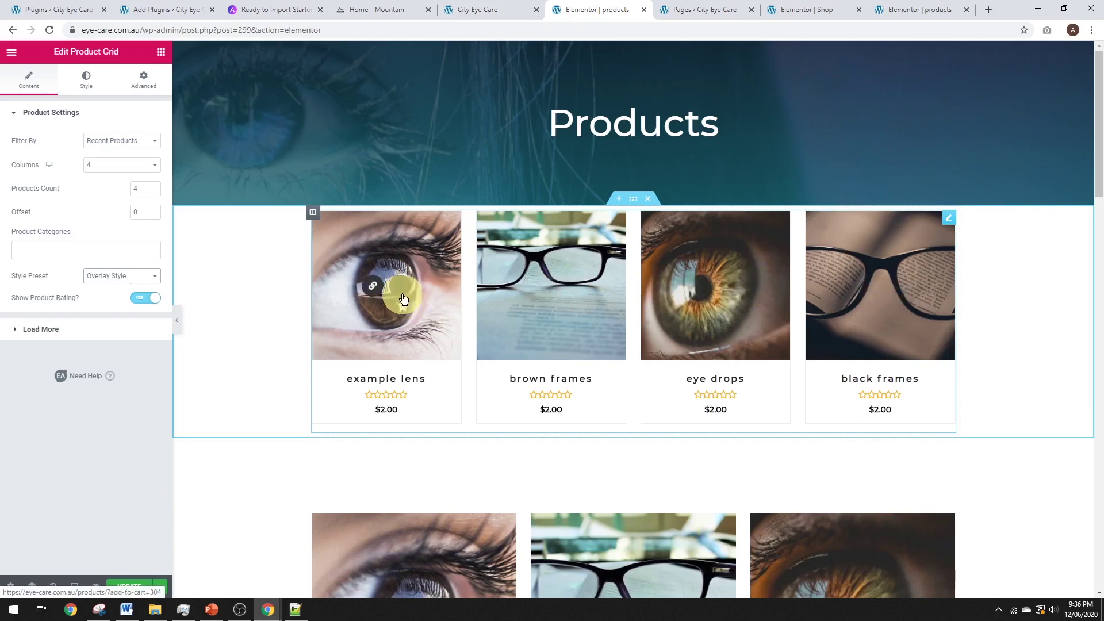
click(115, 277)
click(109, 299)
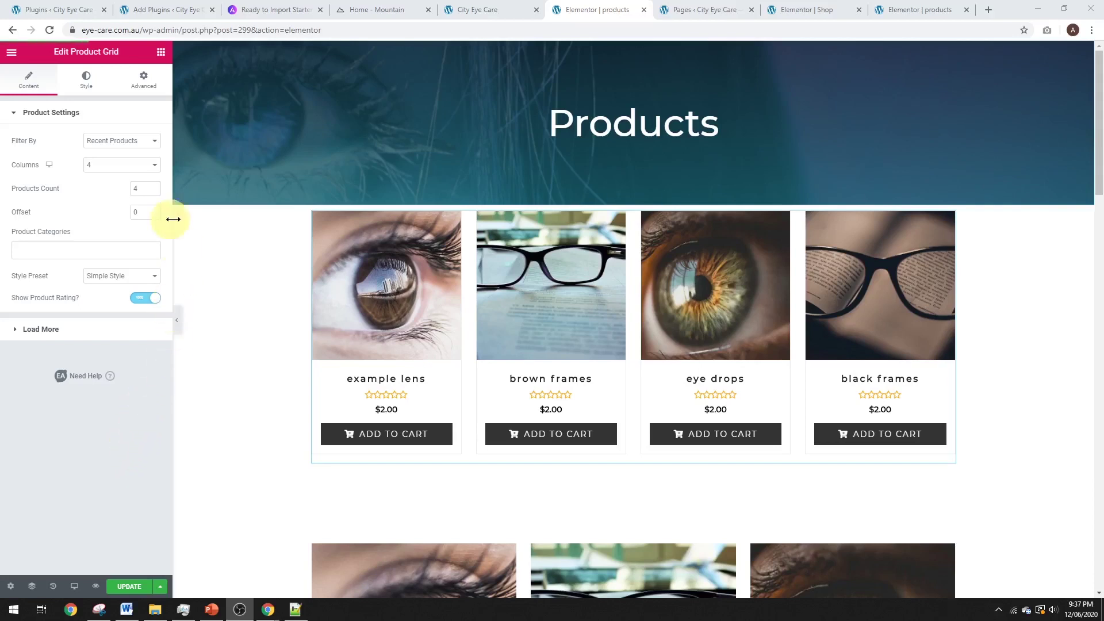
Set the Product Grid's Products Count to 20 and its Columns to 3.
double_click(143, 187)
text(2)
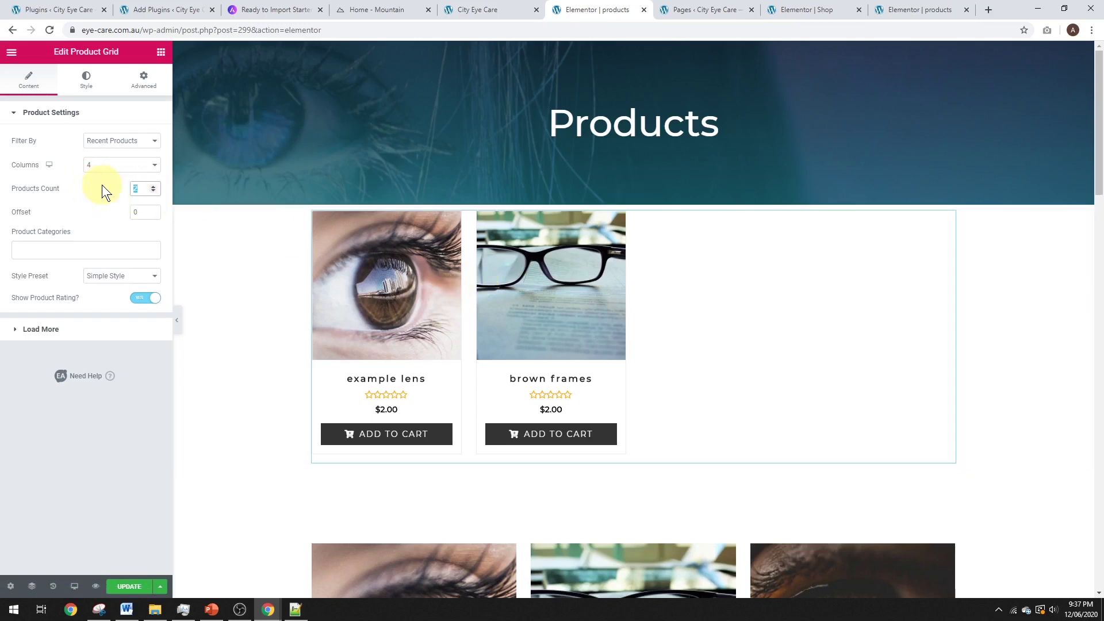
text(20)
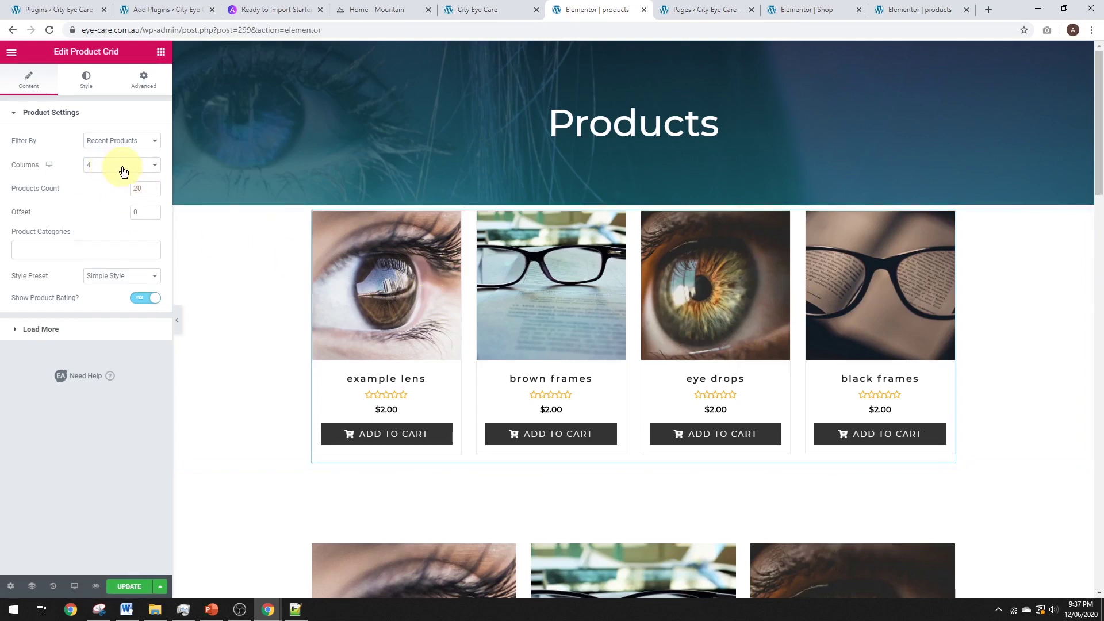
click(123, 171)
click(112, 195)
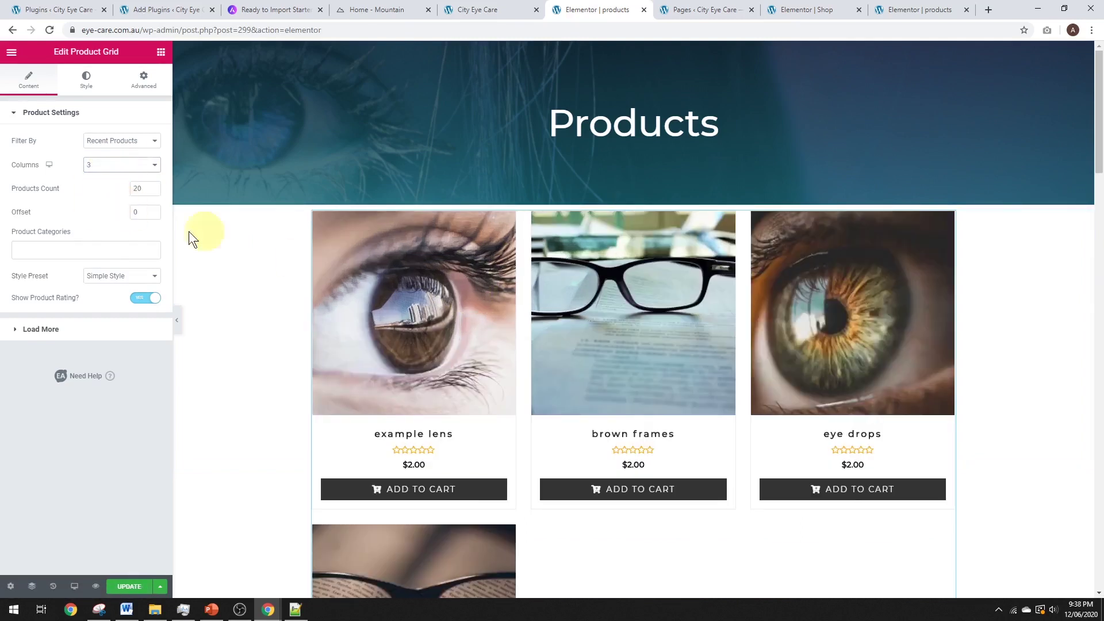
scroll(557, 403, down, 1)
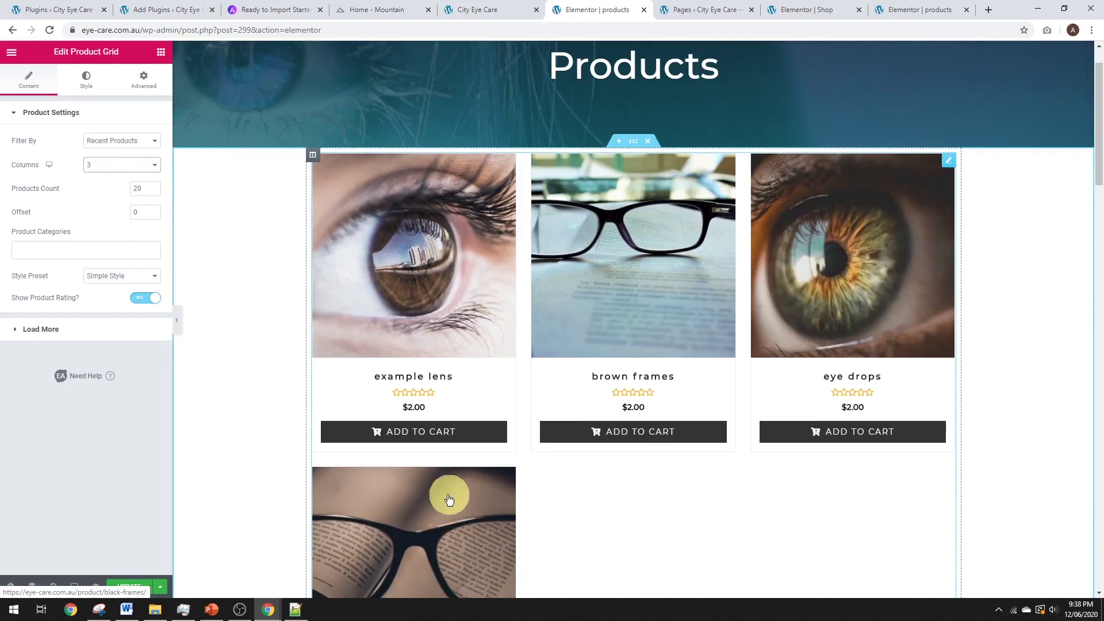
scroll(450, 498, up, 1)
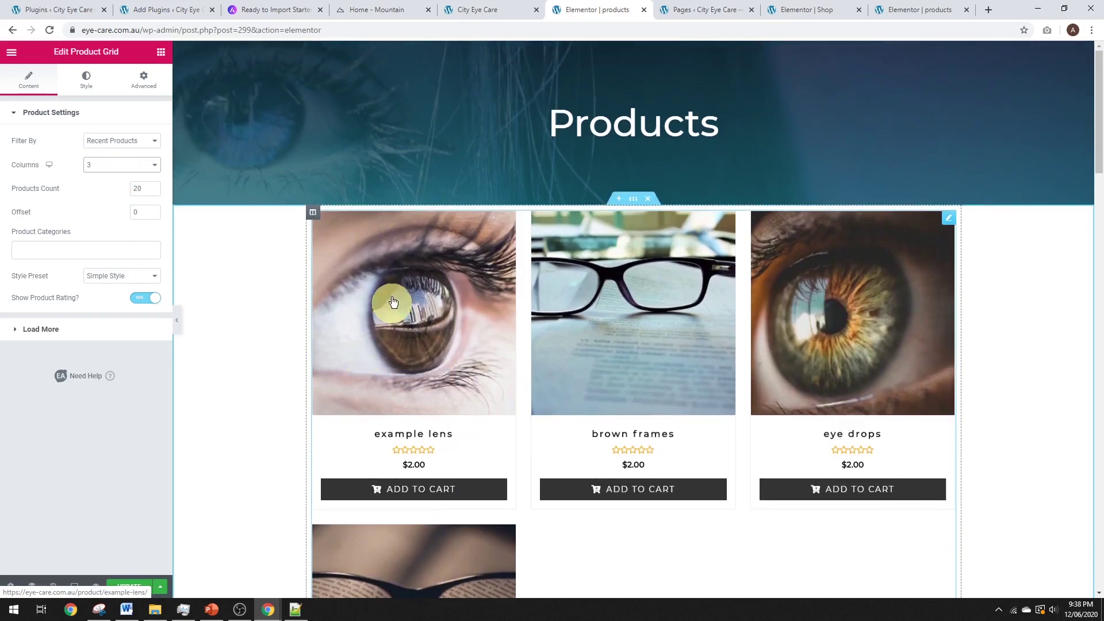
scroll(608, 362, down, 1)
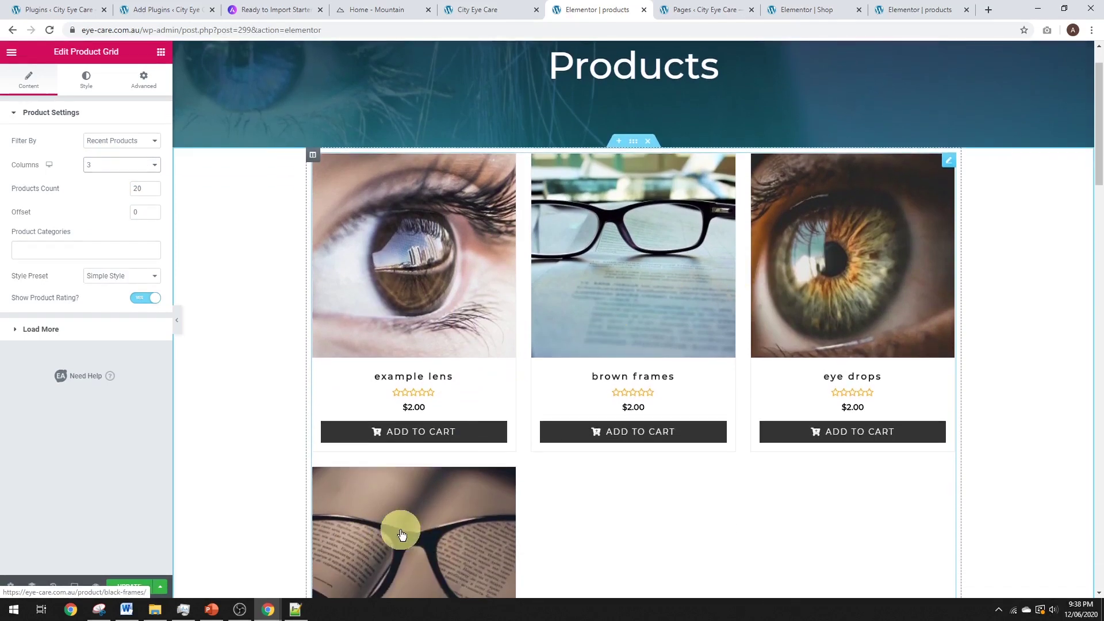
Switch on Show Load More in the Product Grid's Load More settings.
click(34, 331)
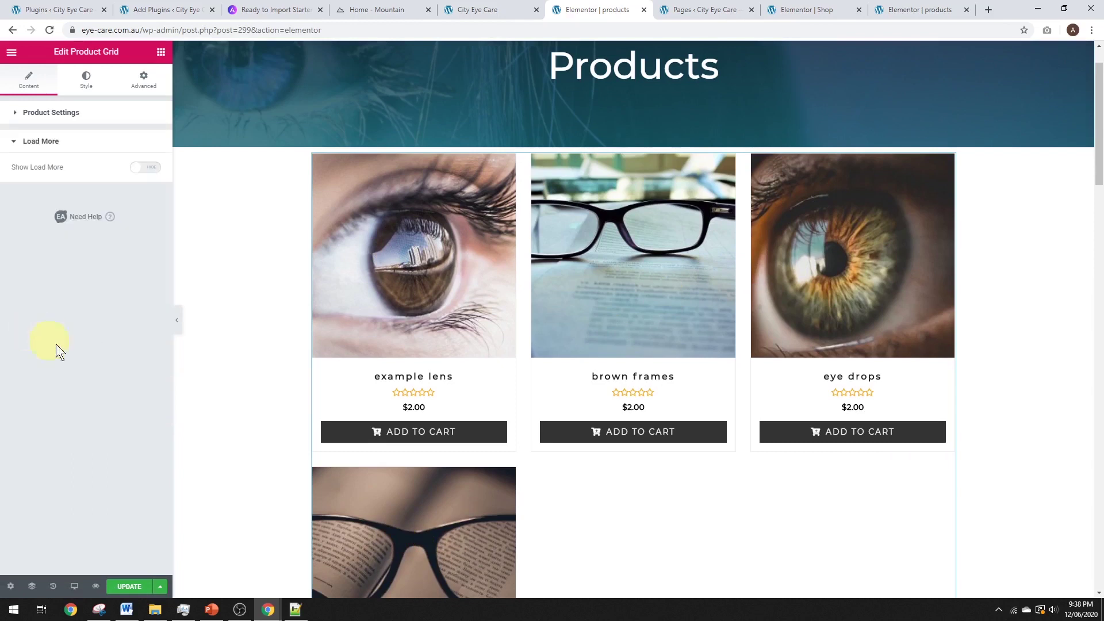
click(152, 172)
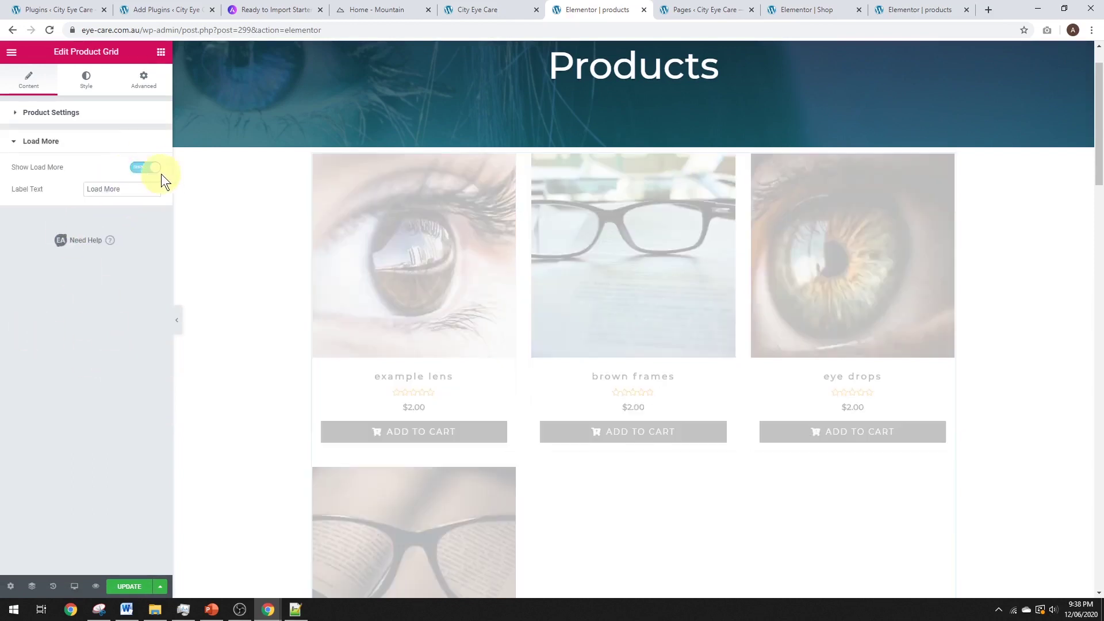
scroll(468, 365, down, 5)
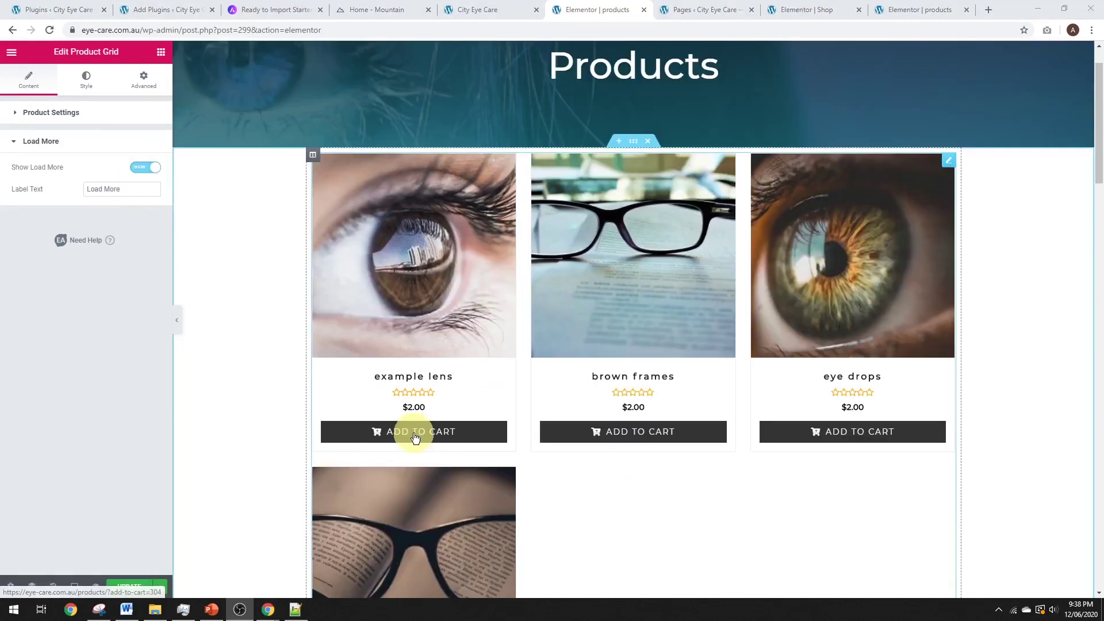
scroll(408, 423, up, 5)
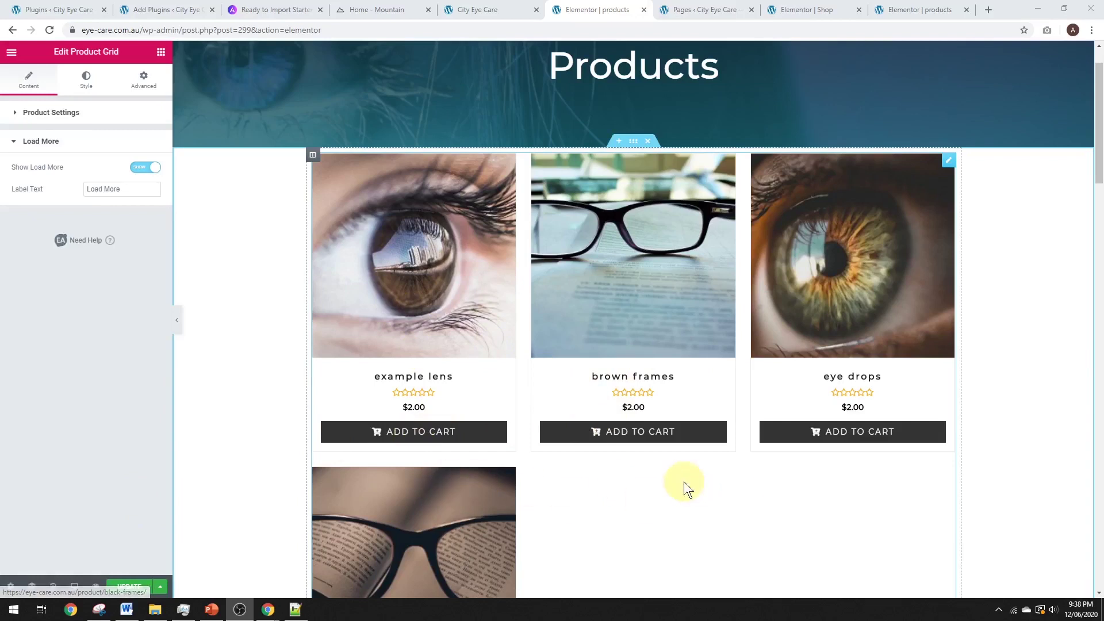
scroll(217, 235, up, 1)
Set the Product Grid's Products Count to 3 and review the Load More result.
click(59, 113)
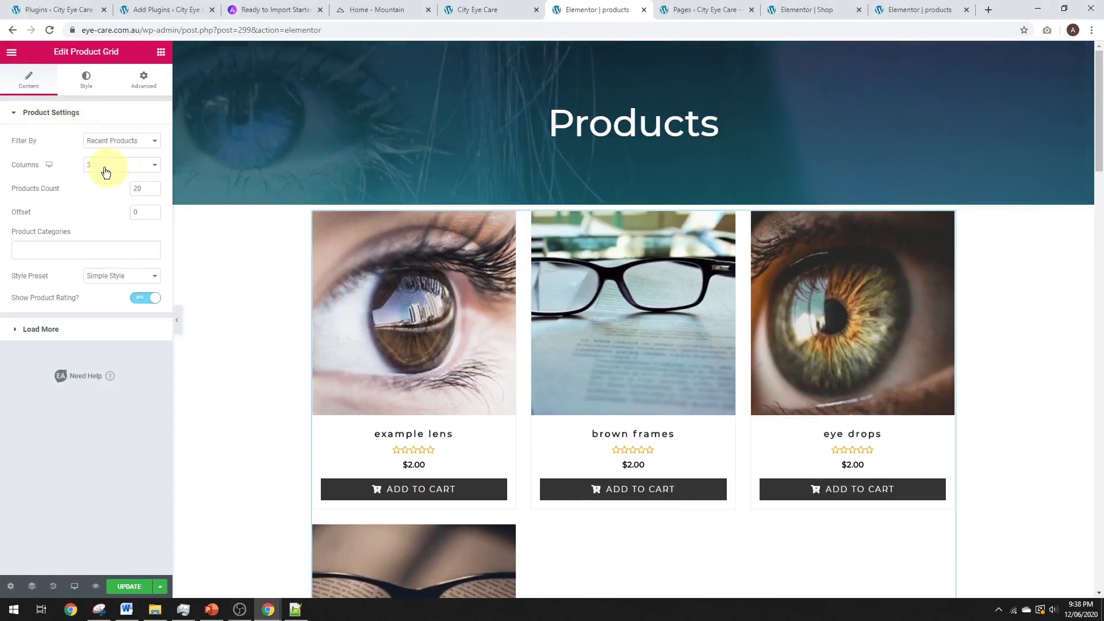
double_click(145, 187)
text(3)
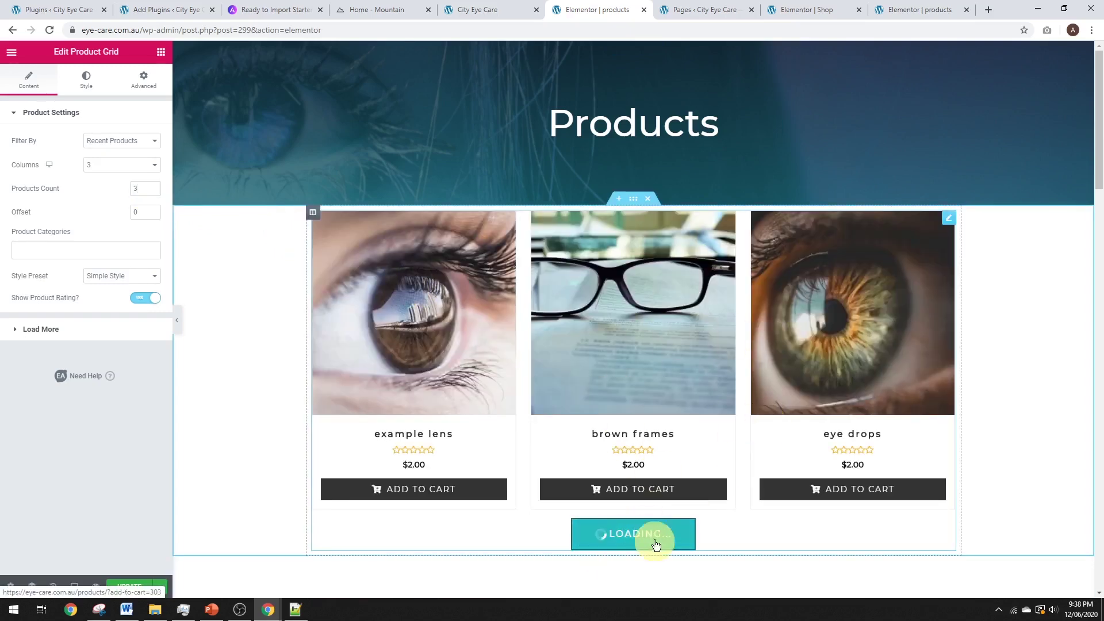
scroll(470, 520, down, 2)
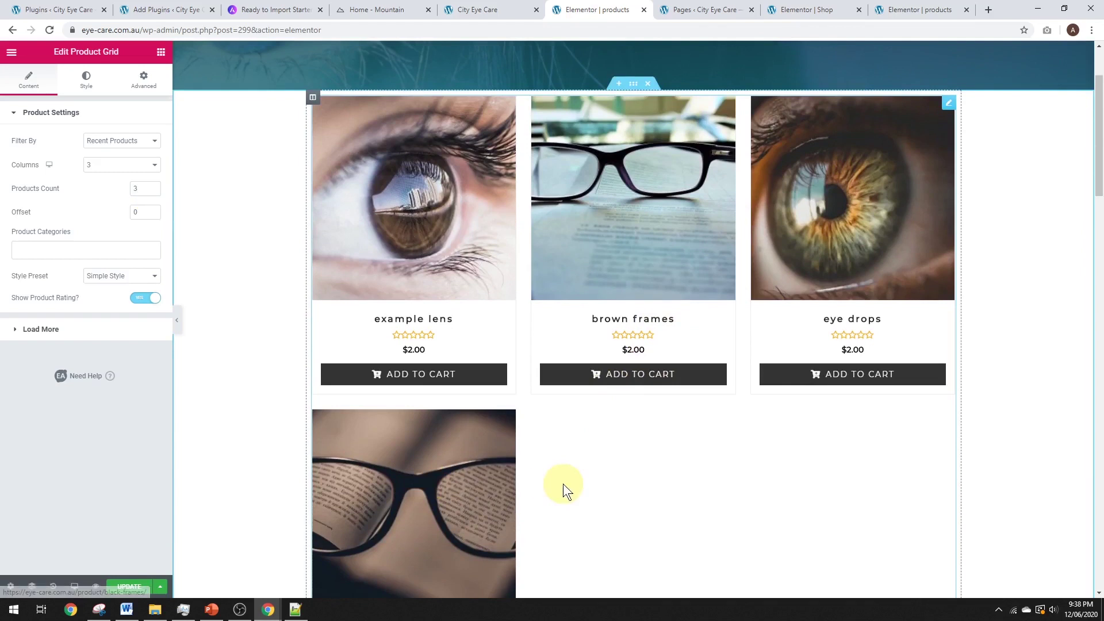
scroll(594, 360, up, 2)
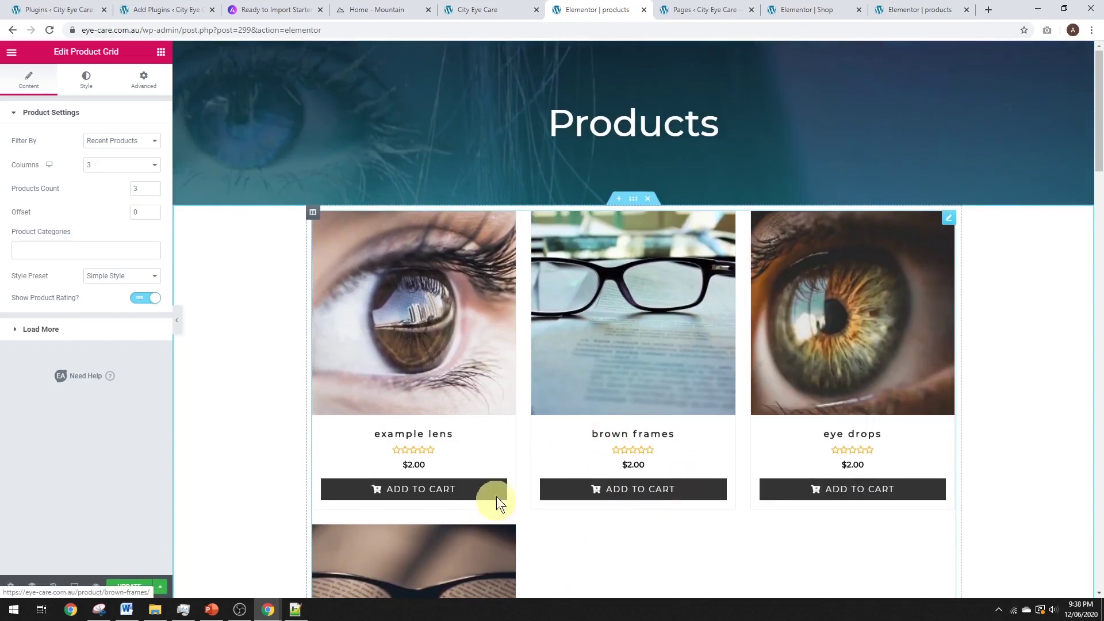
scroll(454, 497, down, 2)
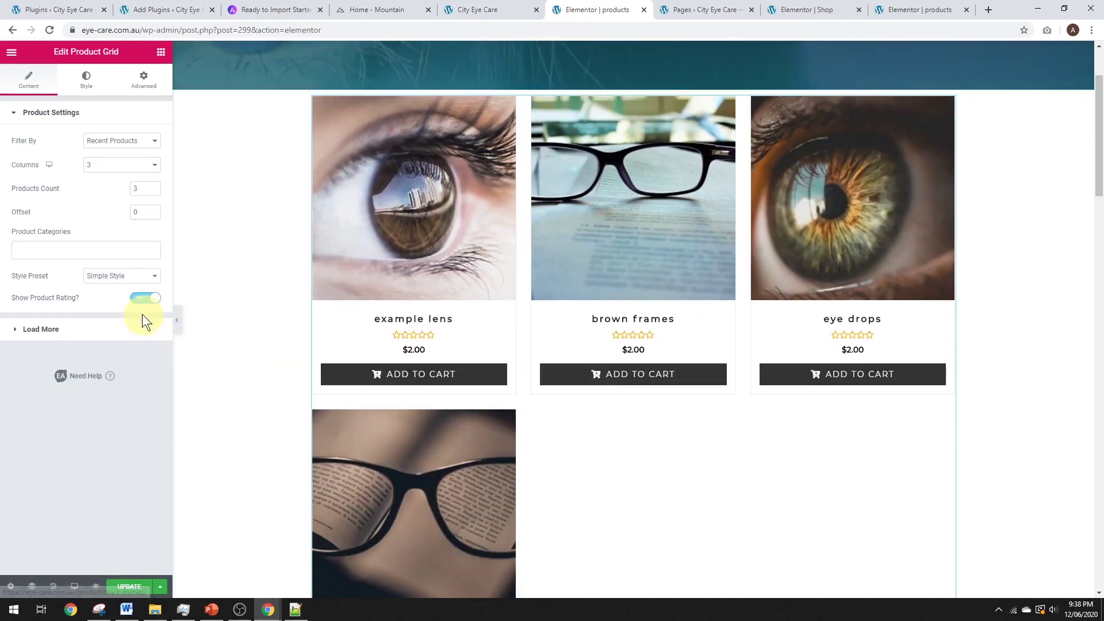
scroll(704, 230, up, 2)
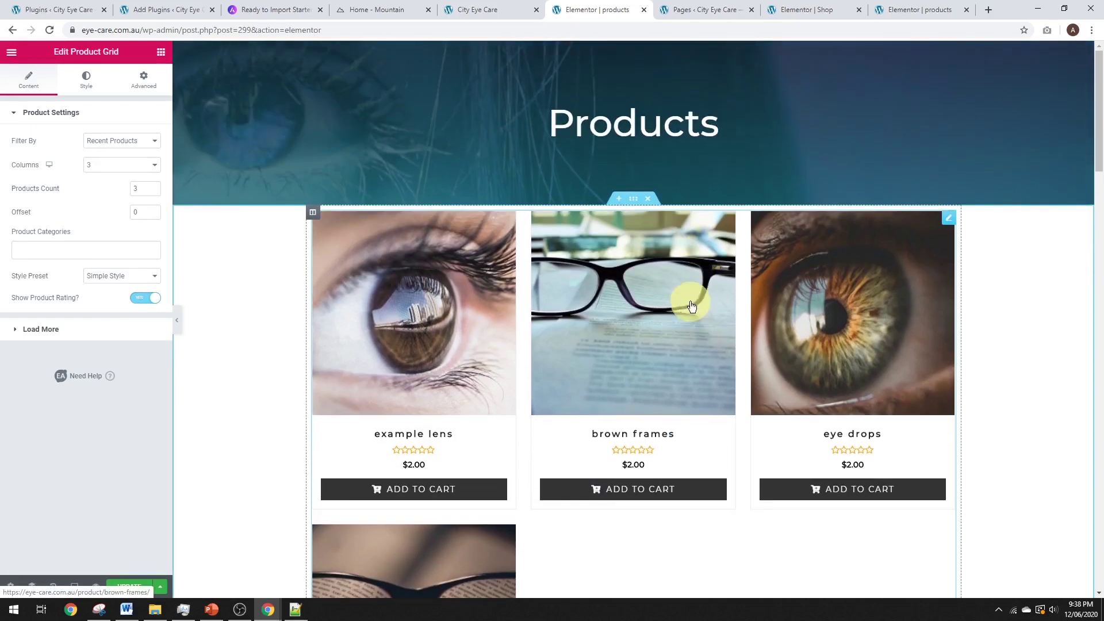
Preview the product grid in 2 columns, then return it to 3 columns.
click(107, 166)
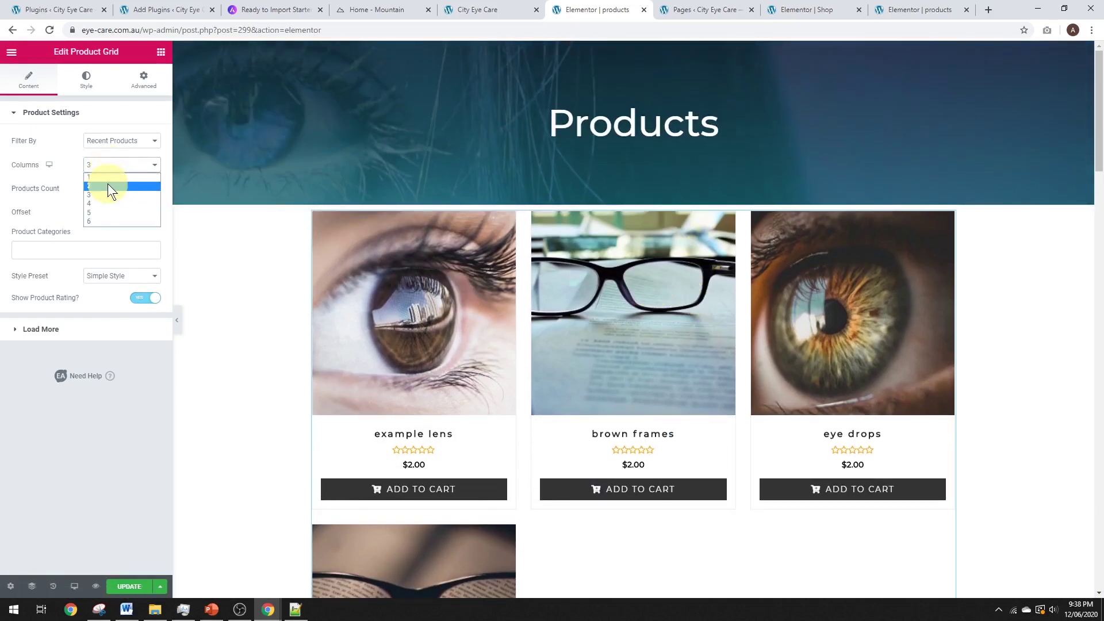
click(108, 184)
scroll(447, 303, down, 3)
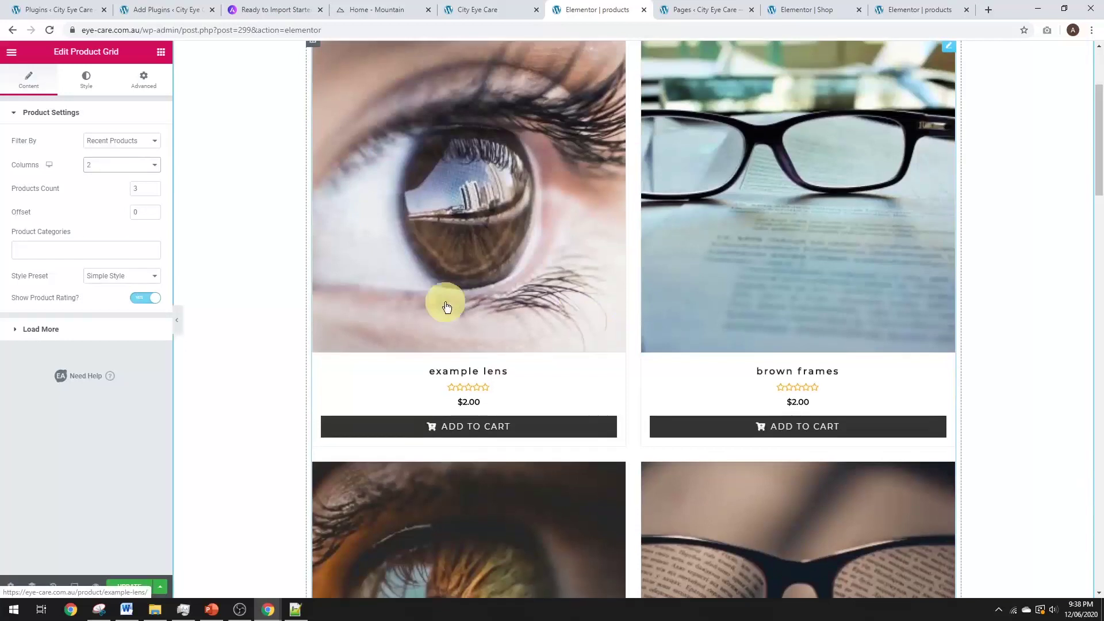
scroll(578, 428, down, 3)
scroll(579, 428, down, 2)
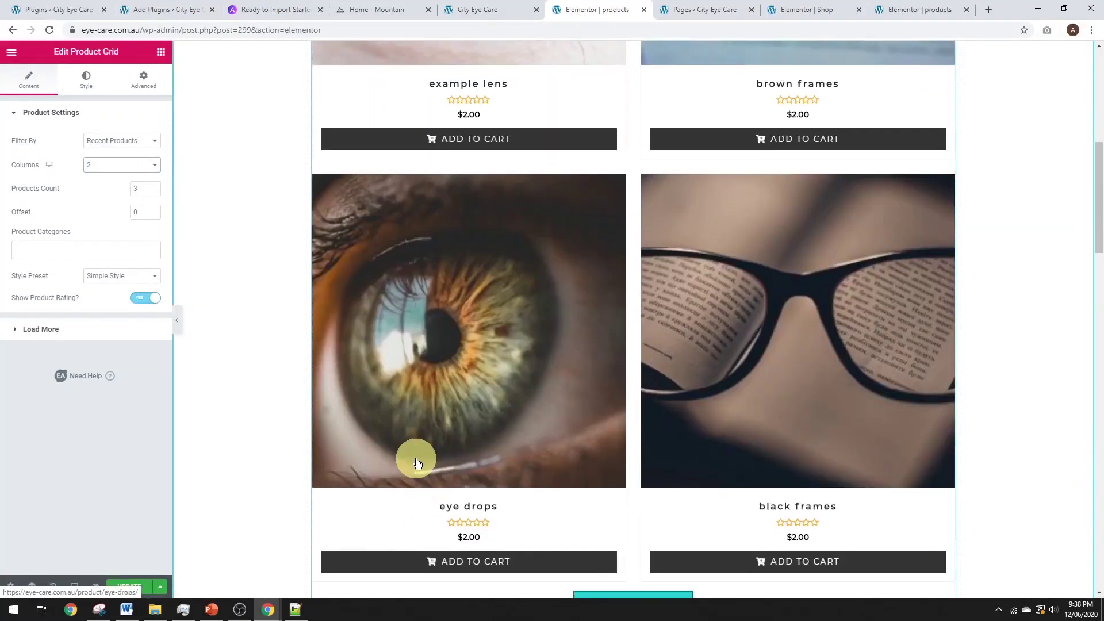
scroll(432, 501, down, 2)
scroll(604, 477, up, 10)
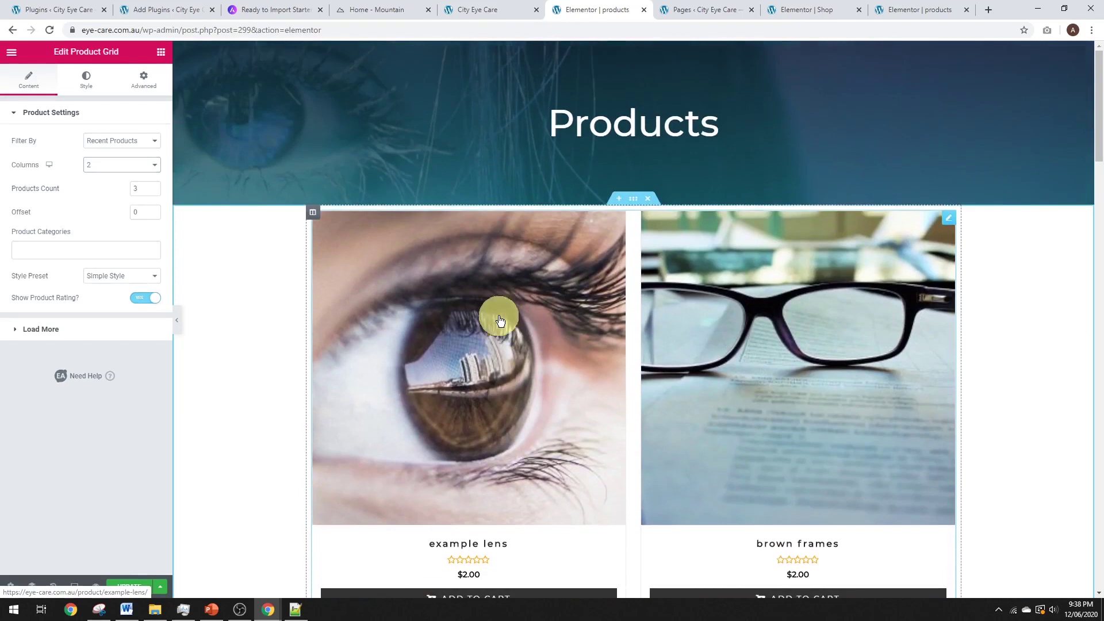
click(105, 167)
click(102, 193)
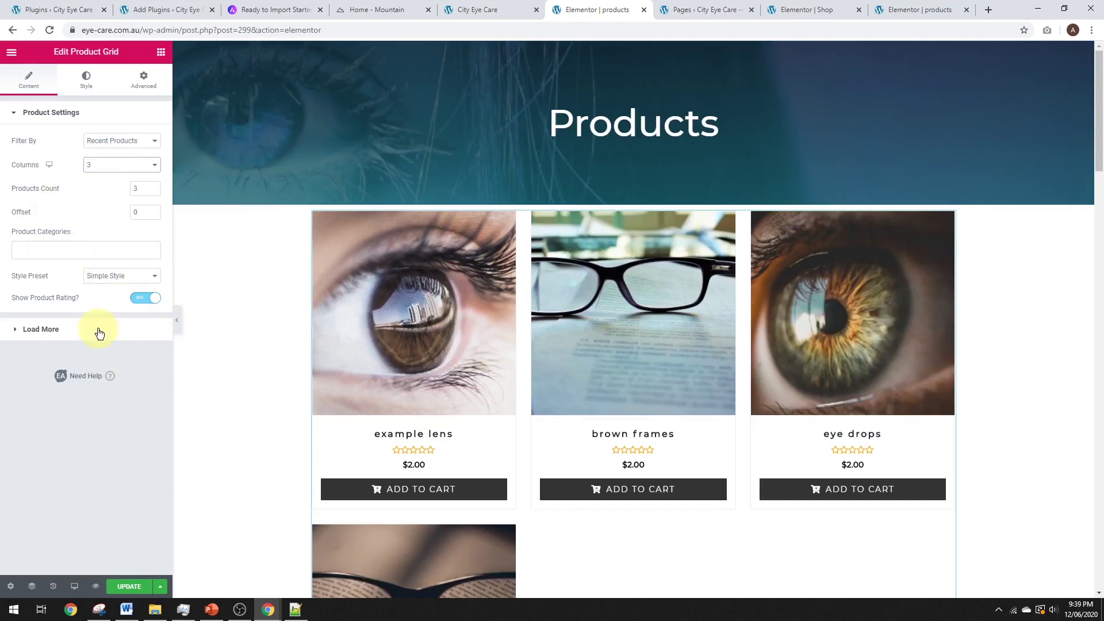
Check the Load More settings, then re-enter the Products Count in the main product settings.
click(79, 331)
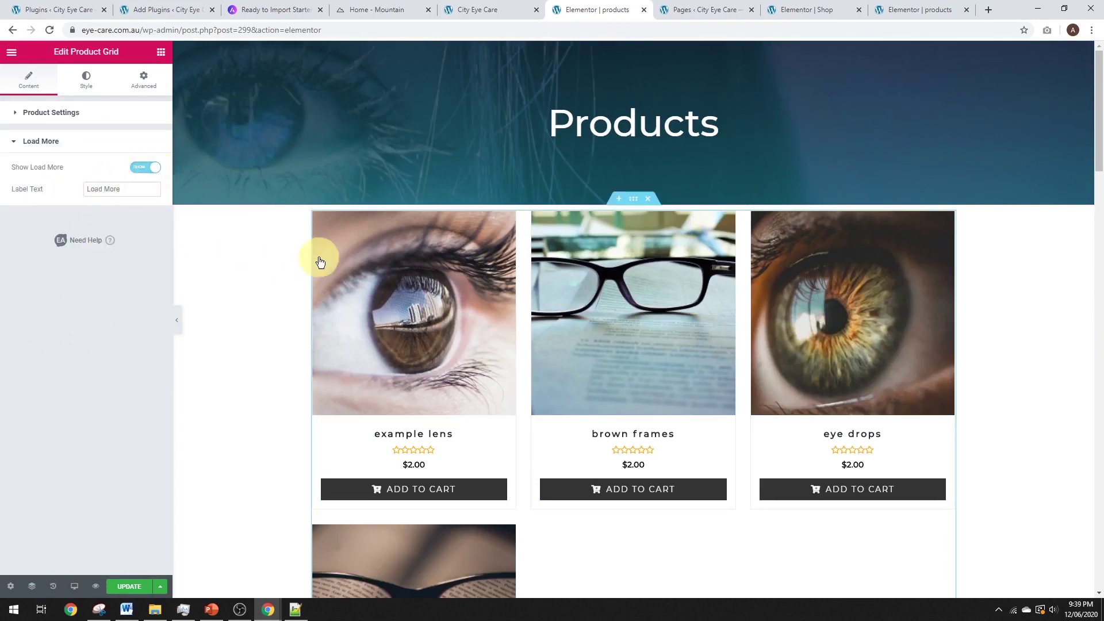
click(29, 114)
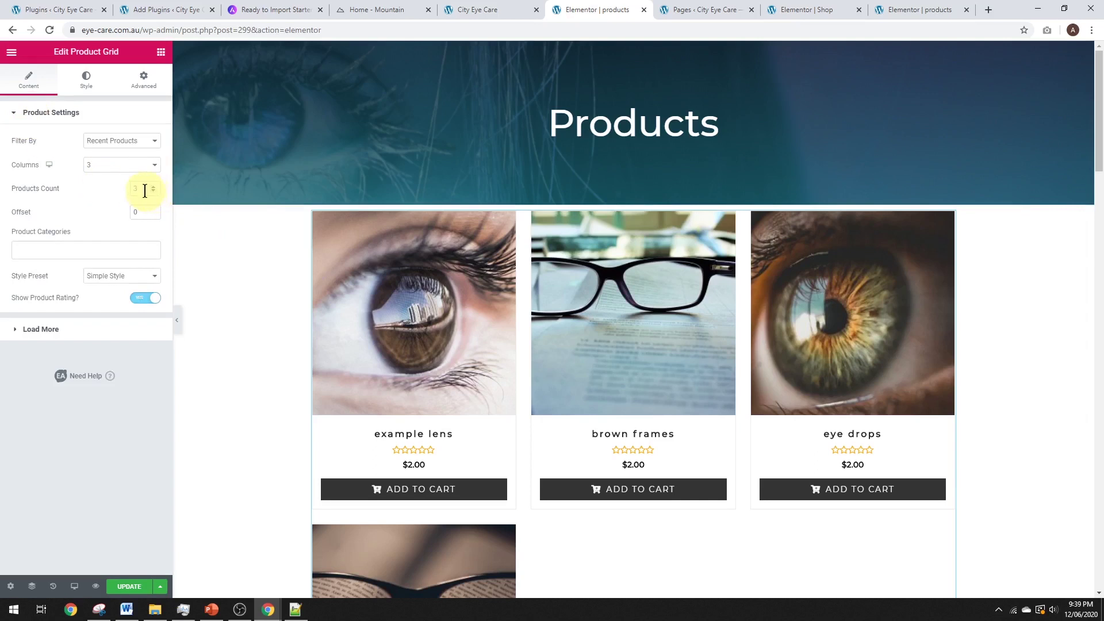
text(4)
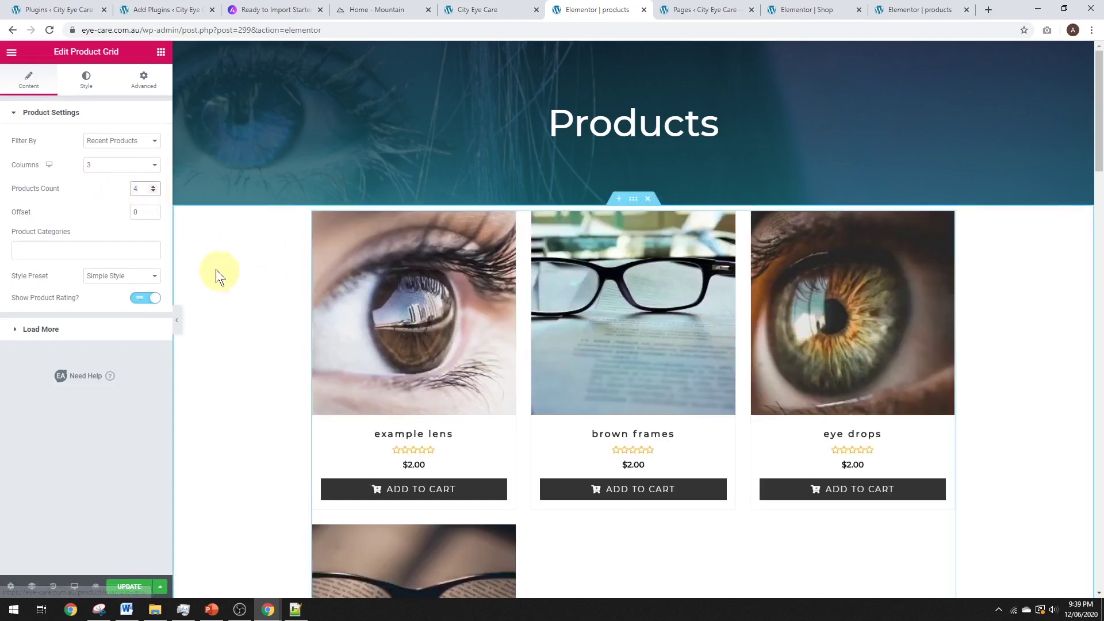
text(3)
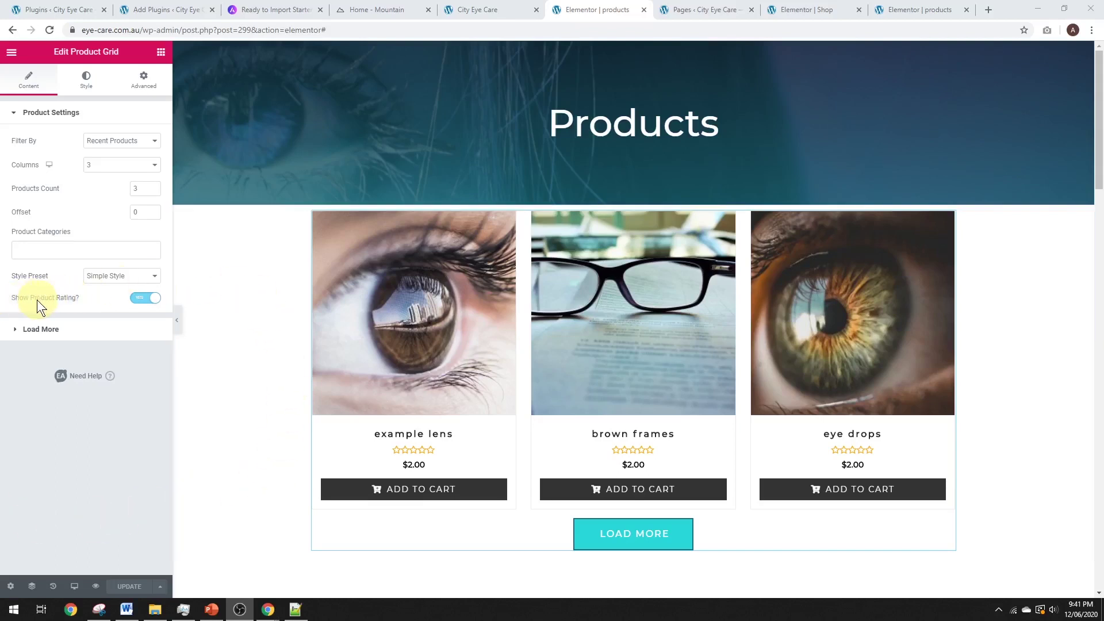
Switch Show Product Rating to No so the product cards lose their star ratings.
click(143, 298)
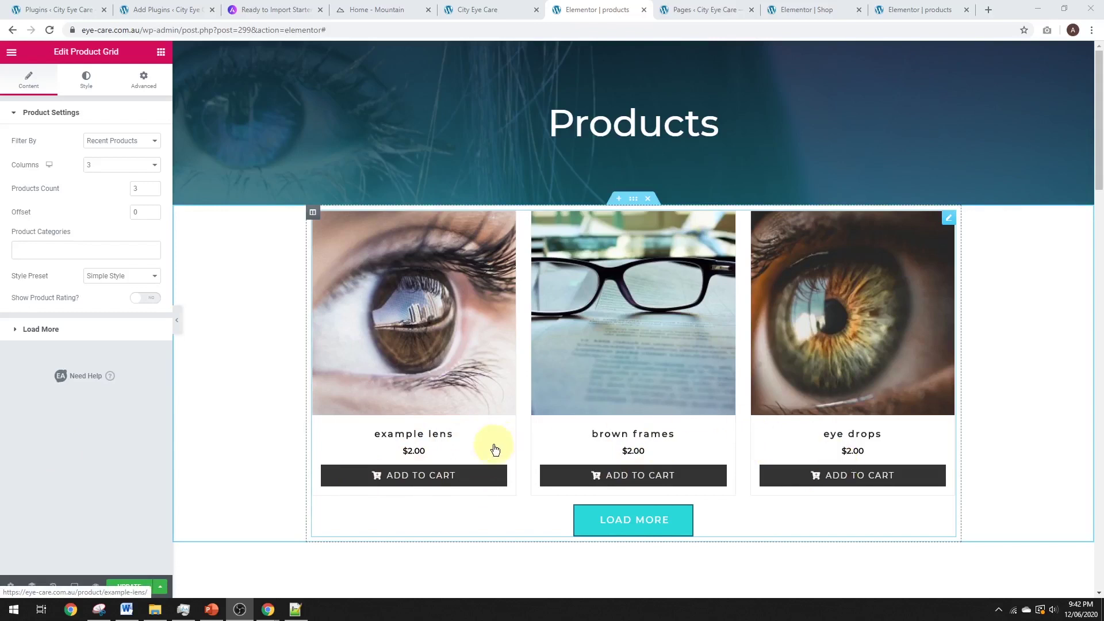
Set the Add to Cart button's normal background colour to blue #4054B2.
click(84, 79)
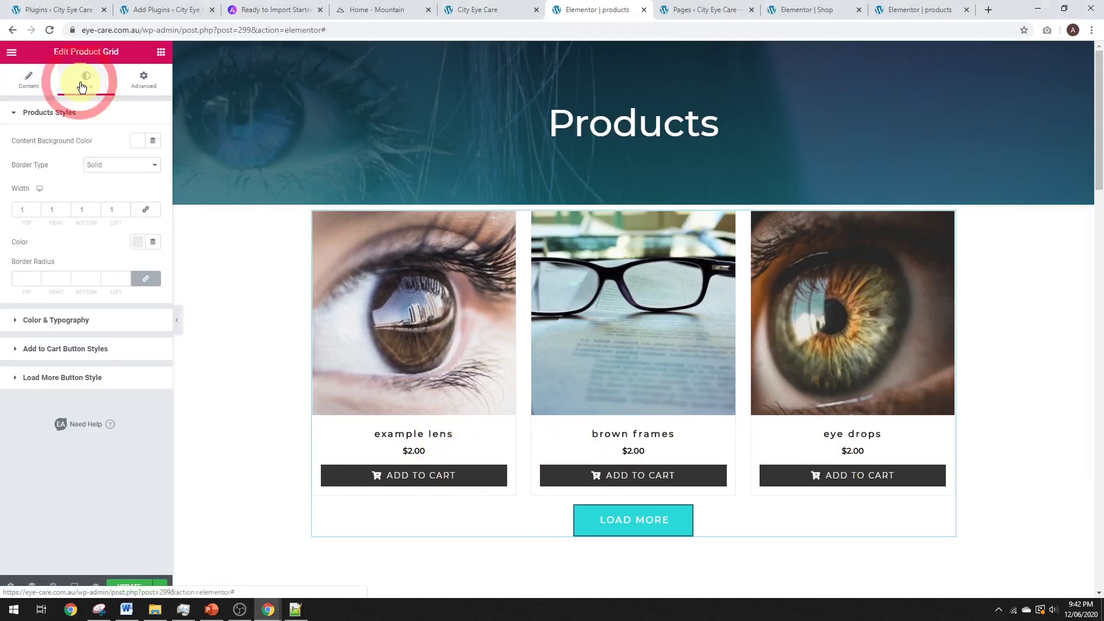
click(66, 350)
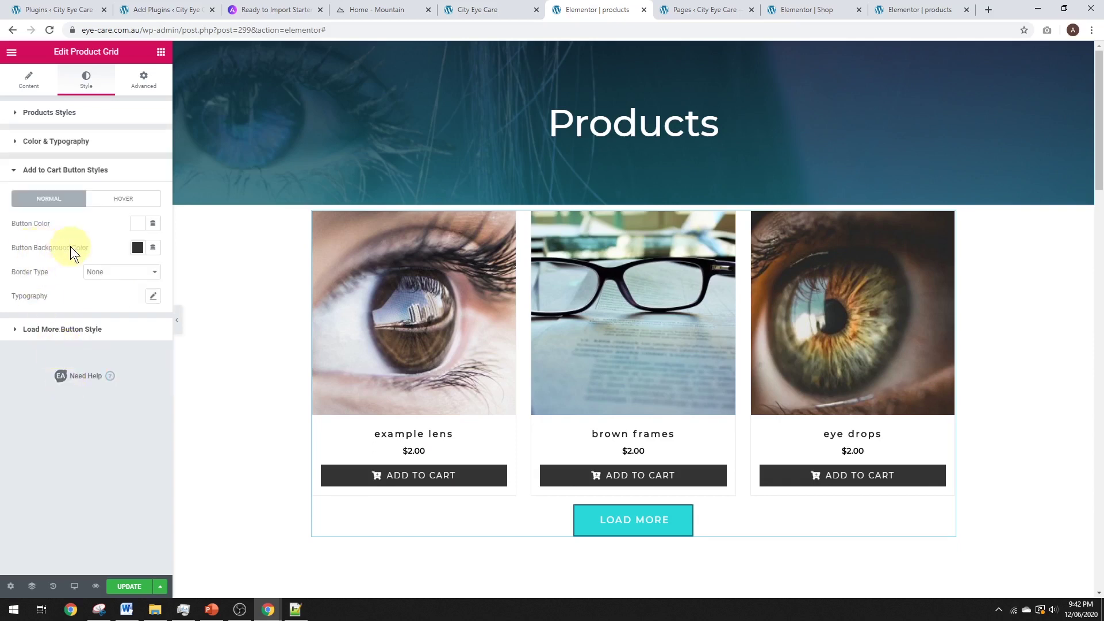
click(138, 248)
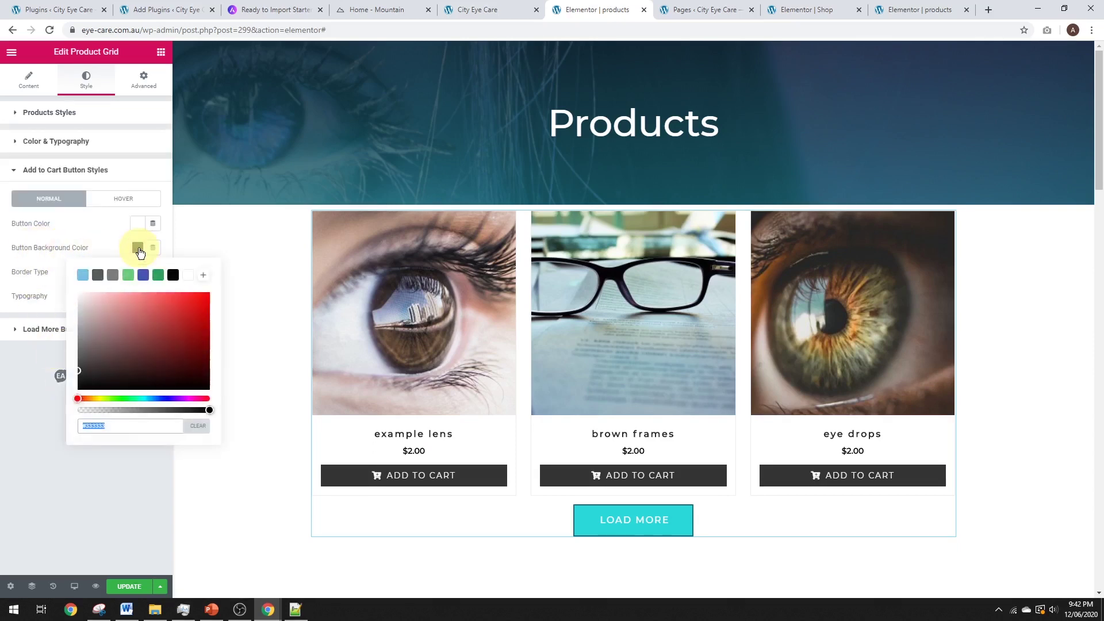
click(144, 275)
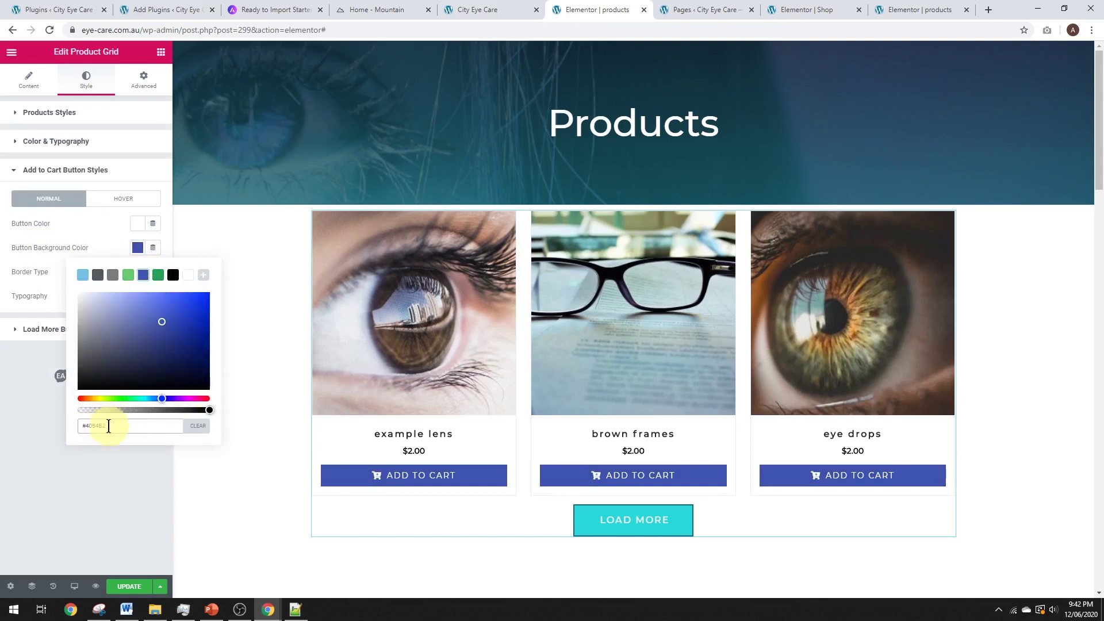
click(88, 486)
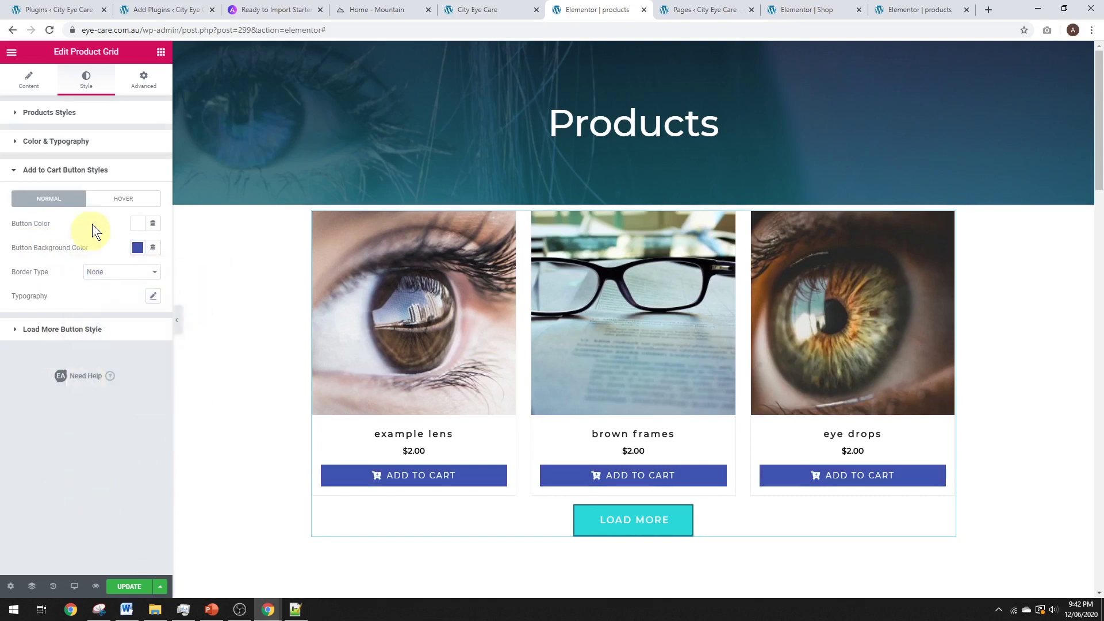
Set the Add to Cart button's hover background colour to light blue #6EC1E4.
click(116, 199)
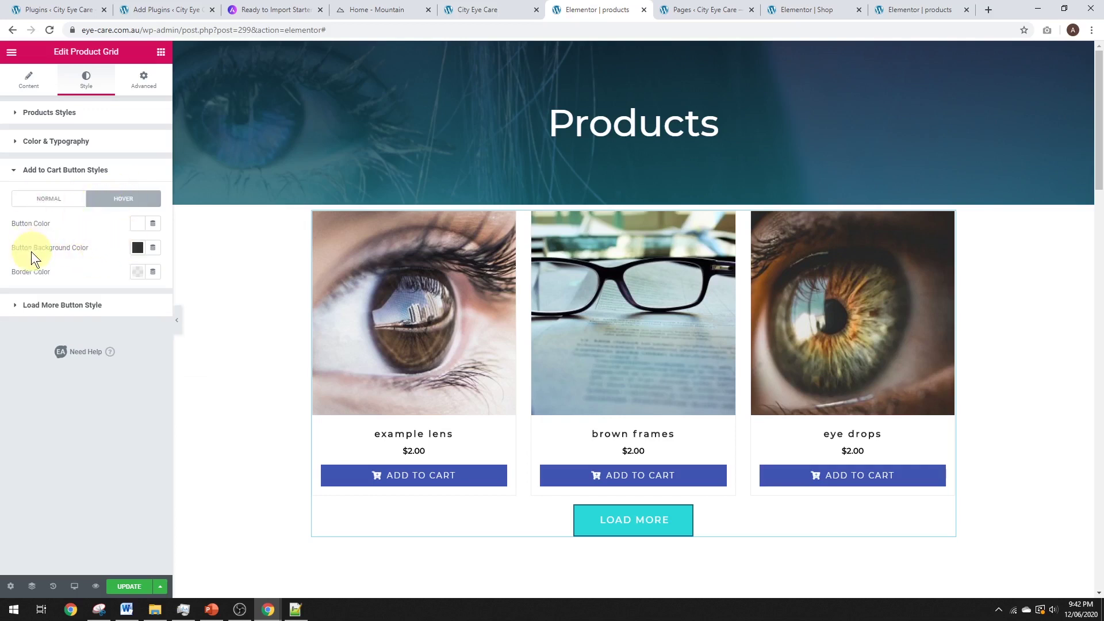
click(136, 249)
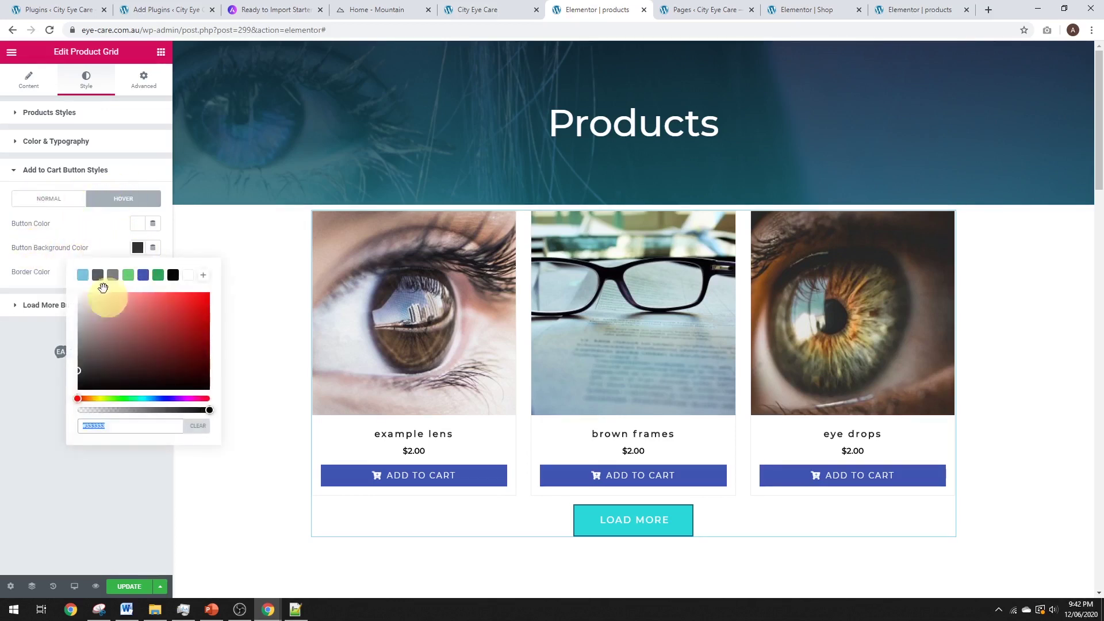
click(84, 276)
click(36, 433)
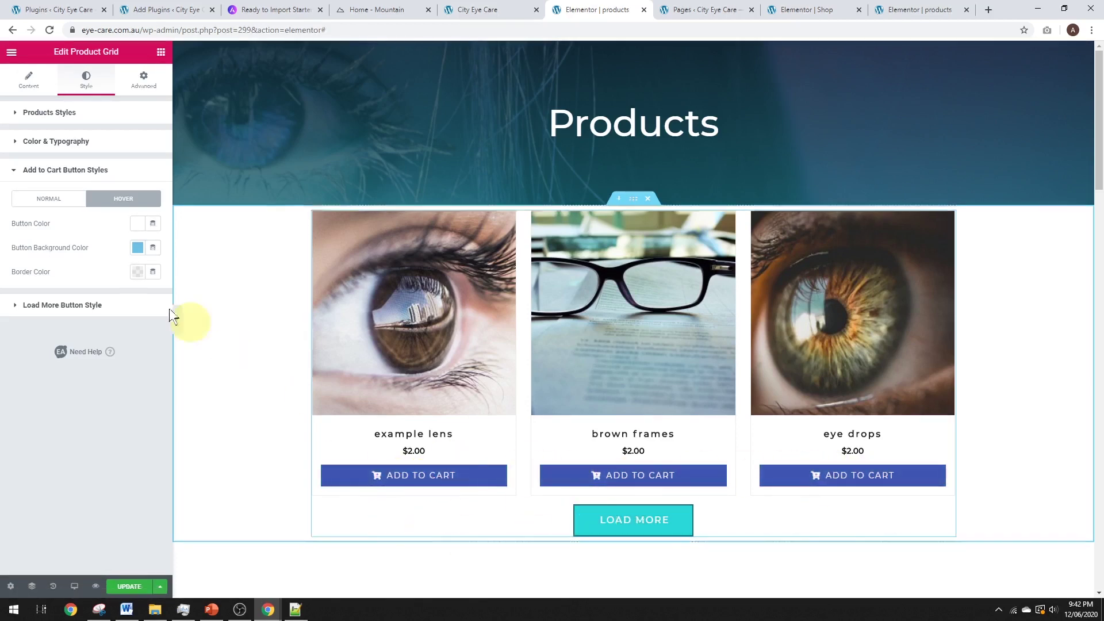
Give the Load More button a blue normal background.
click(94, 305)
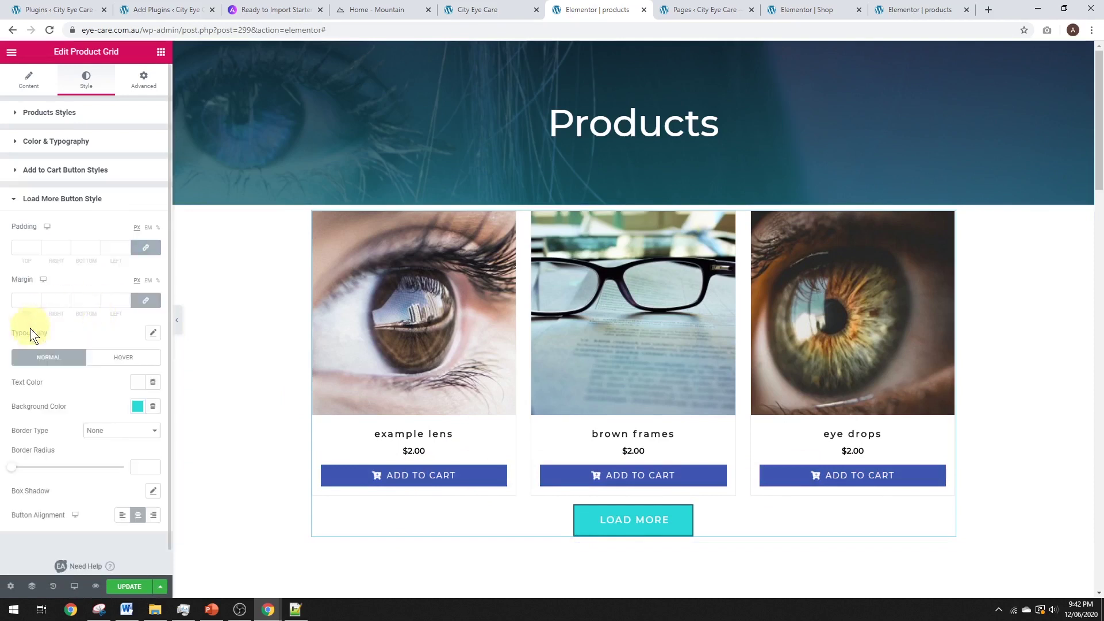
click(136, 408)
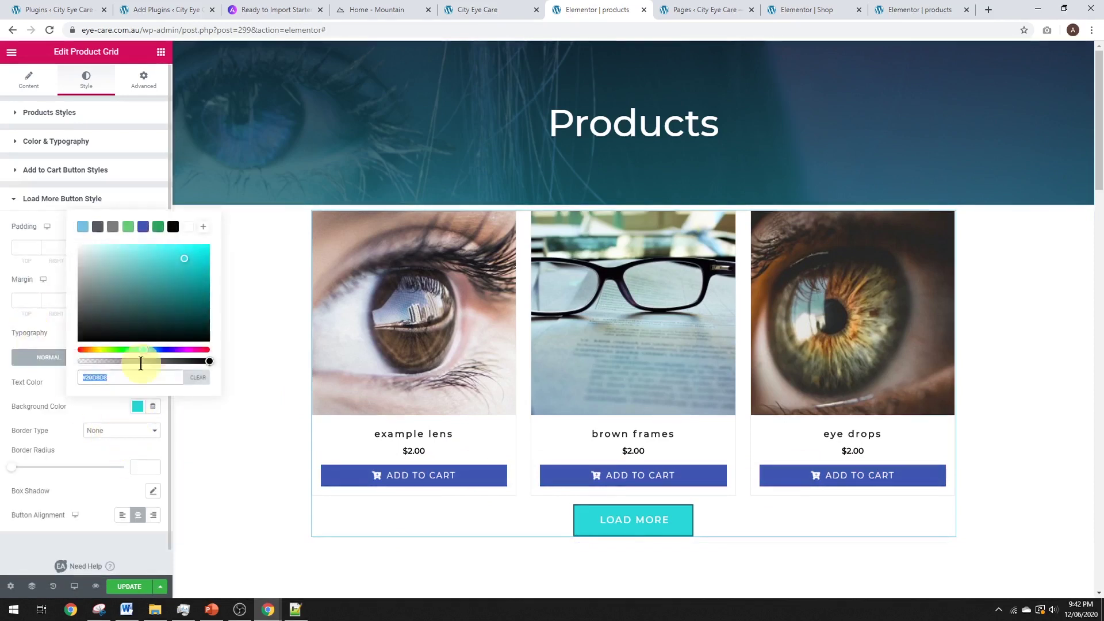
click(143, 226)
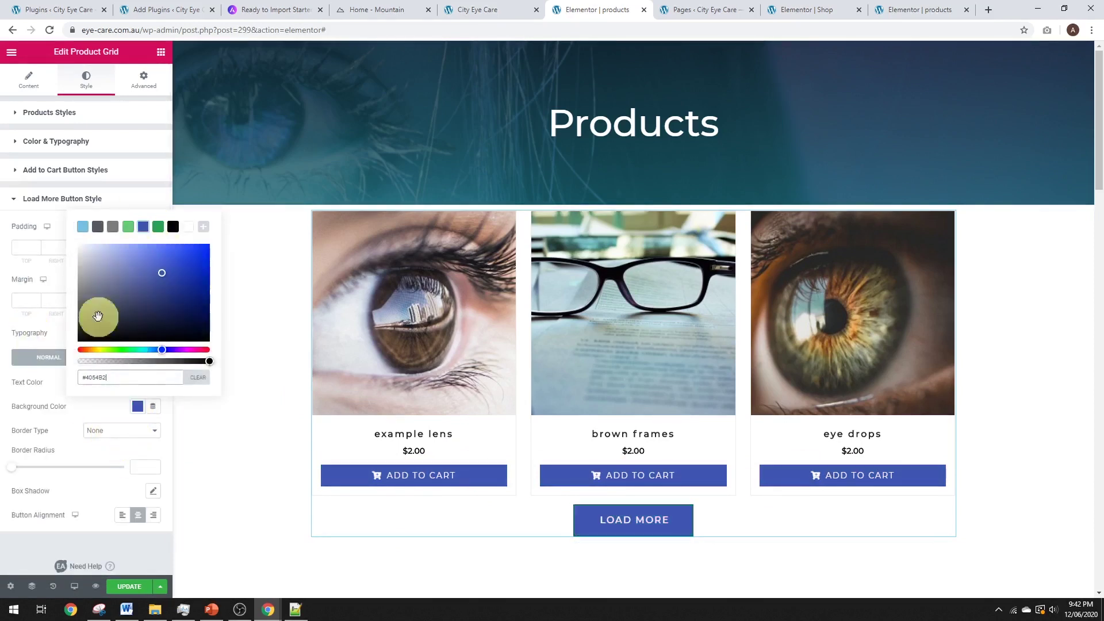
click(95, 395)
Set the Load More hover state to a light blue background with a white border colour.
click(127, 355)
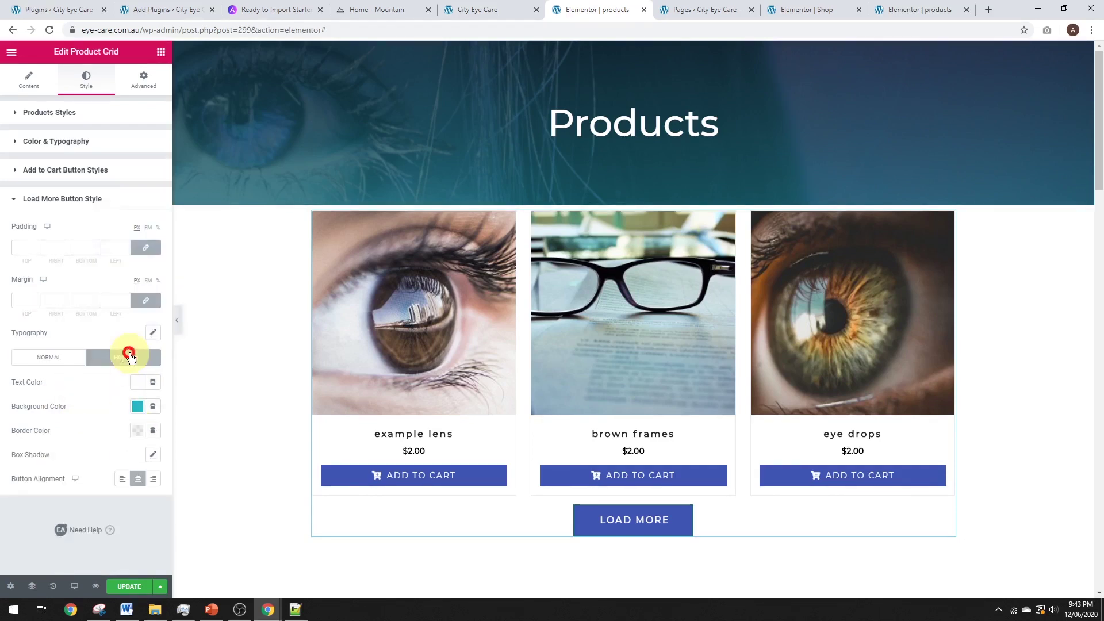
click(136, 407)
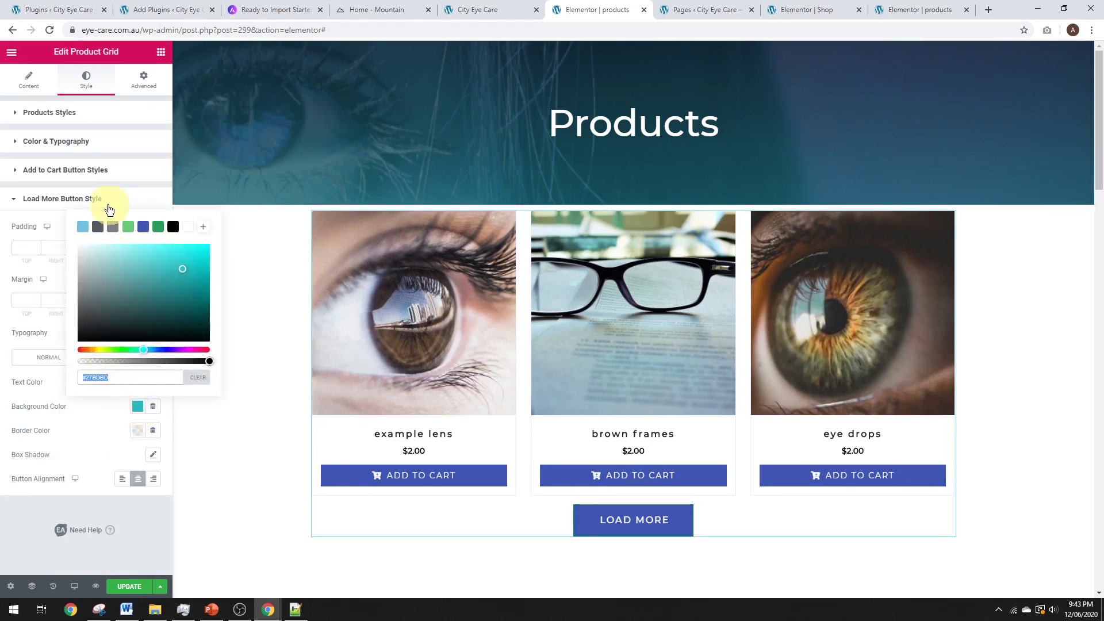
click(84, 229)
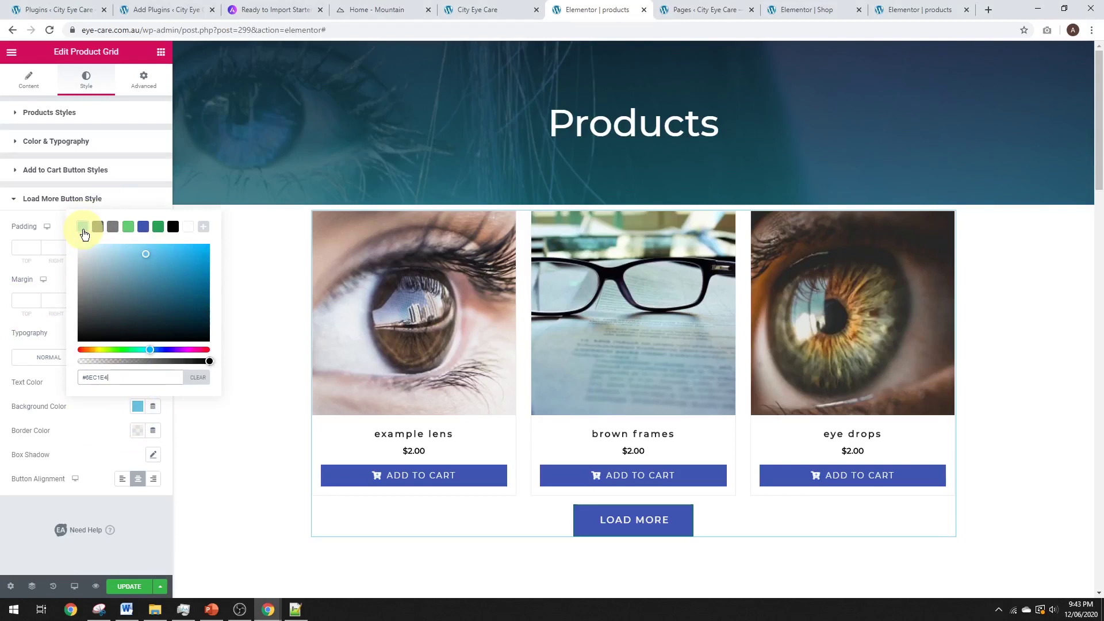
click(50, 320)
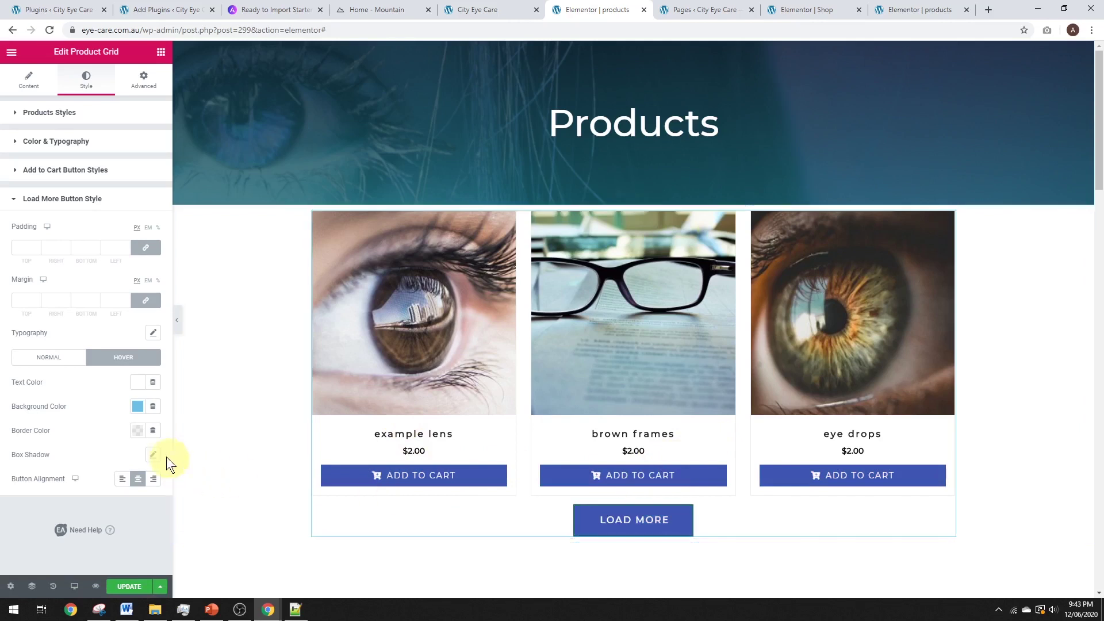
click(138, 432)
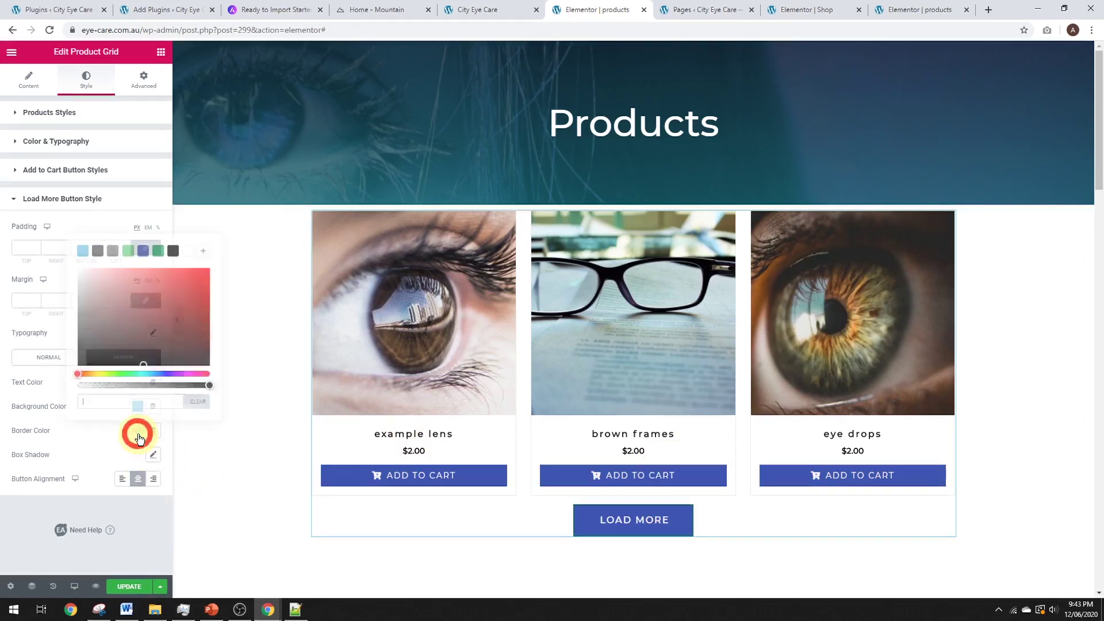
click(189, 255)
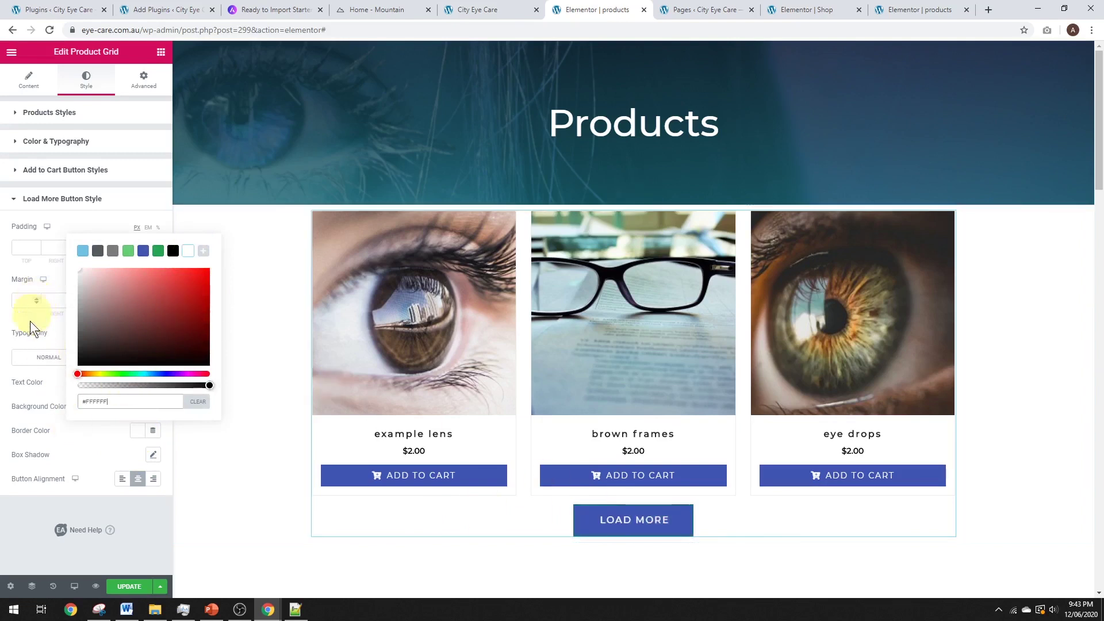
Give the Load More button's normal state a solid white border.
click(34, 362)
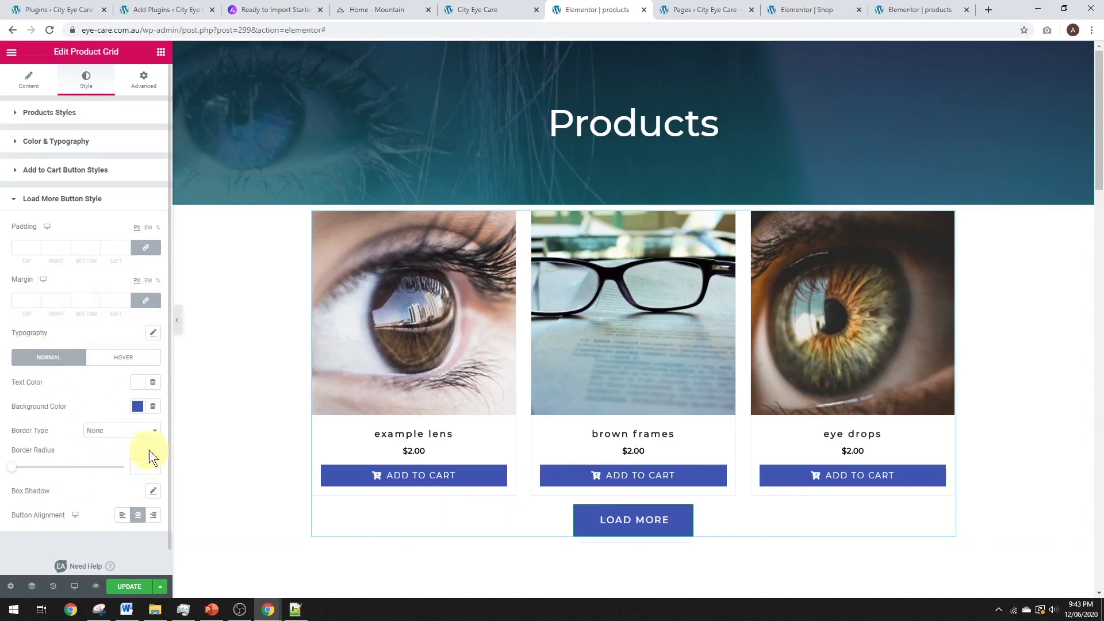
click(116, 431)
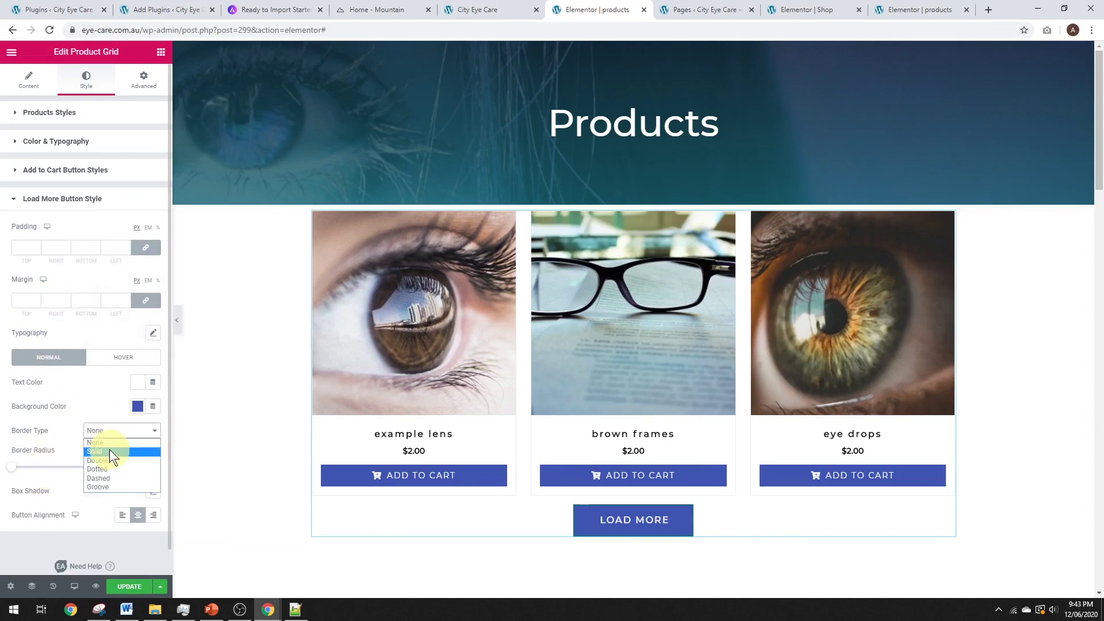
click(102, 451)
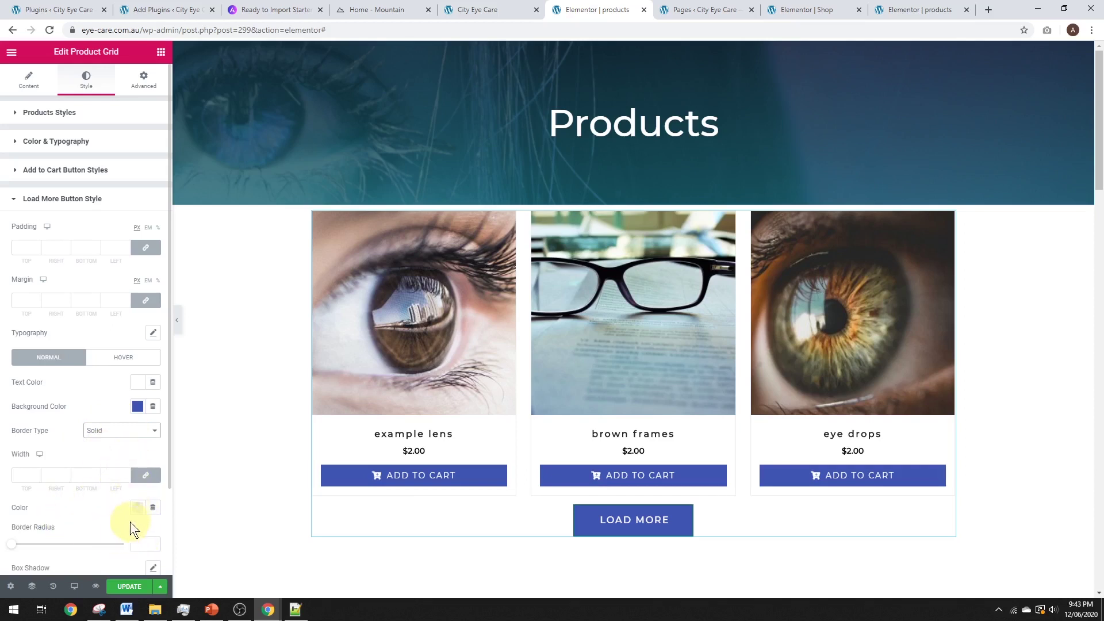
click(136, 508)
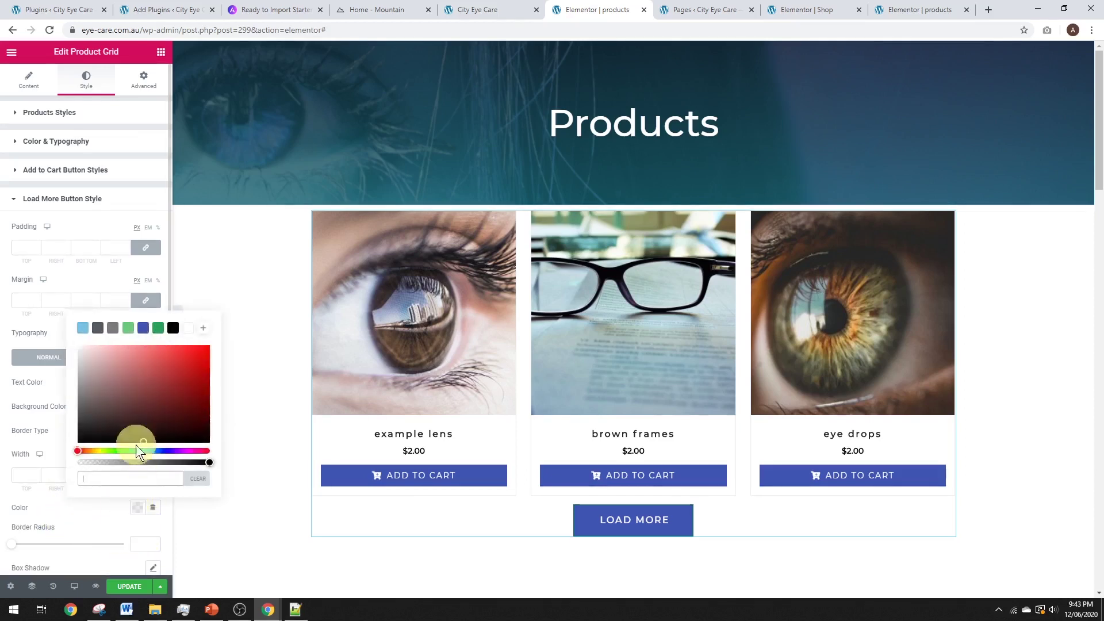
click(189, 329)
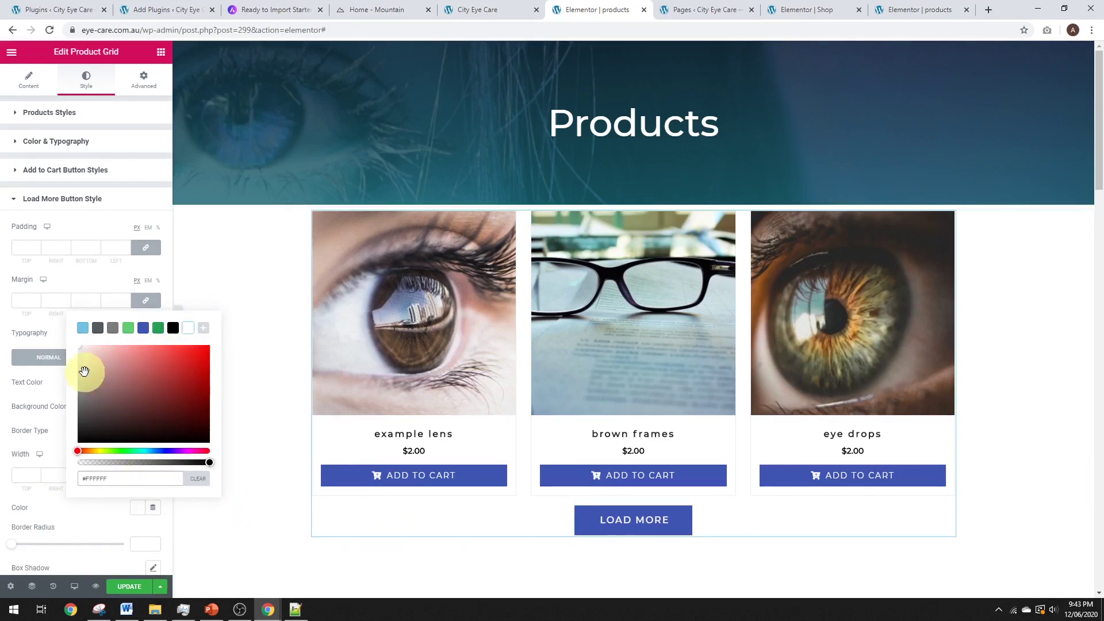
click(23, 300)
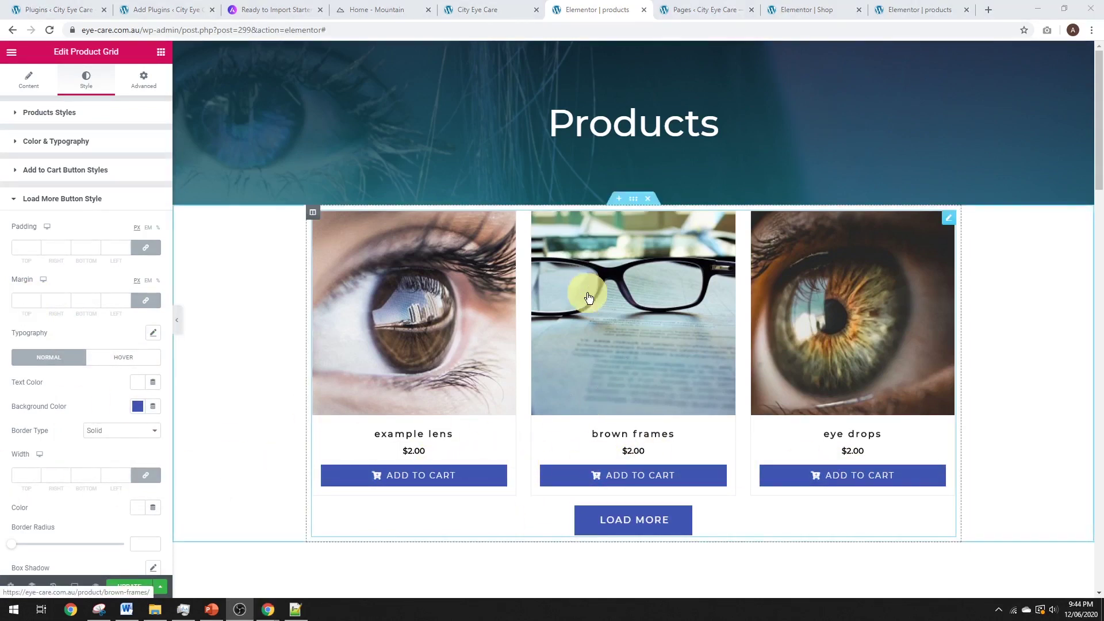
Add a Spacer widget above the product grid with height 100.
click(161, 53)
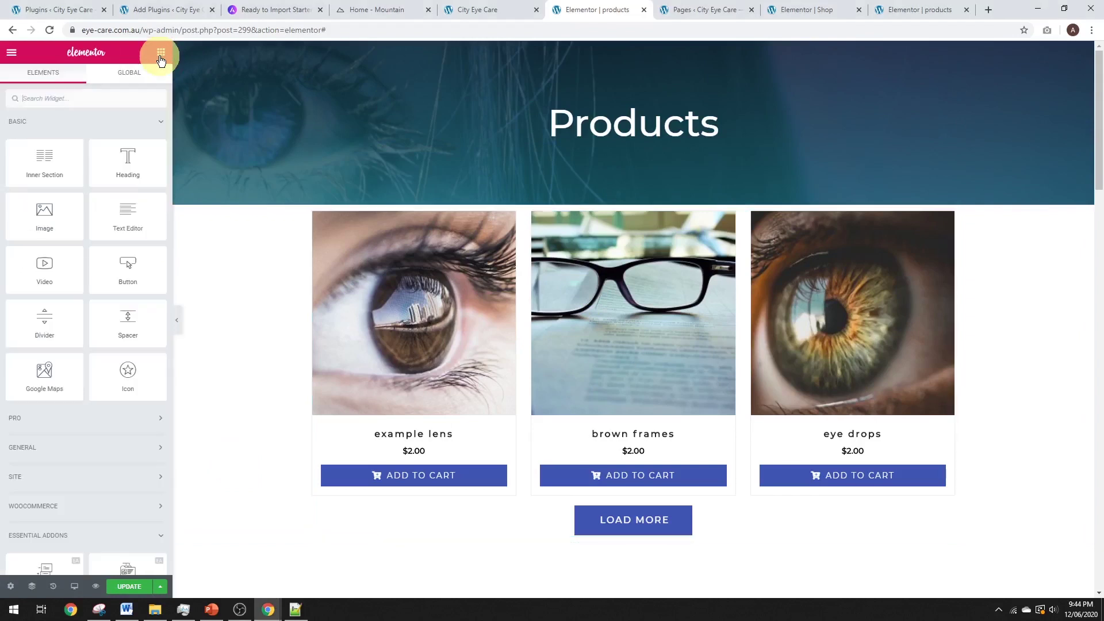
drag(121, 325, 478, 213)
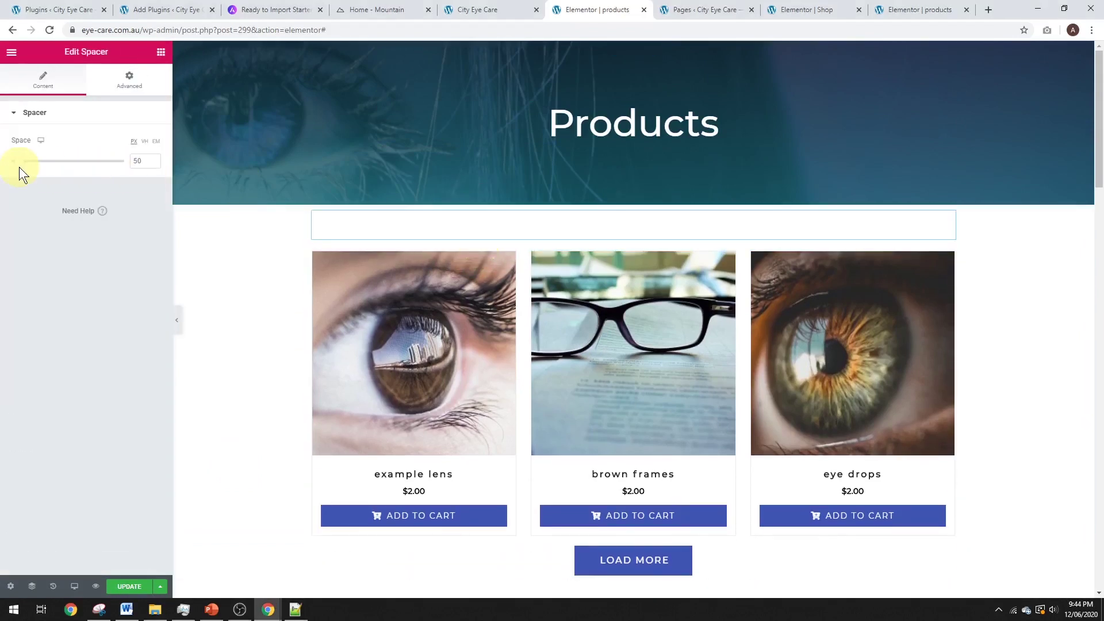
drag(20, 168, 21, 167)
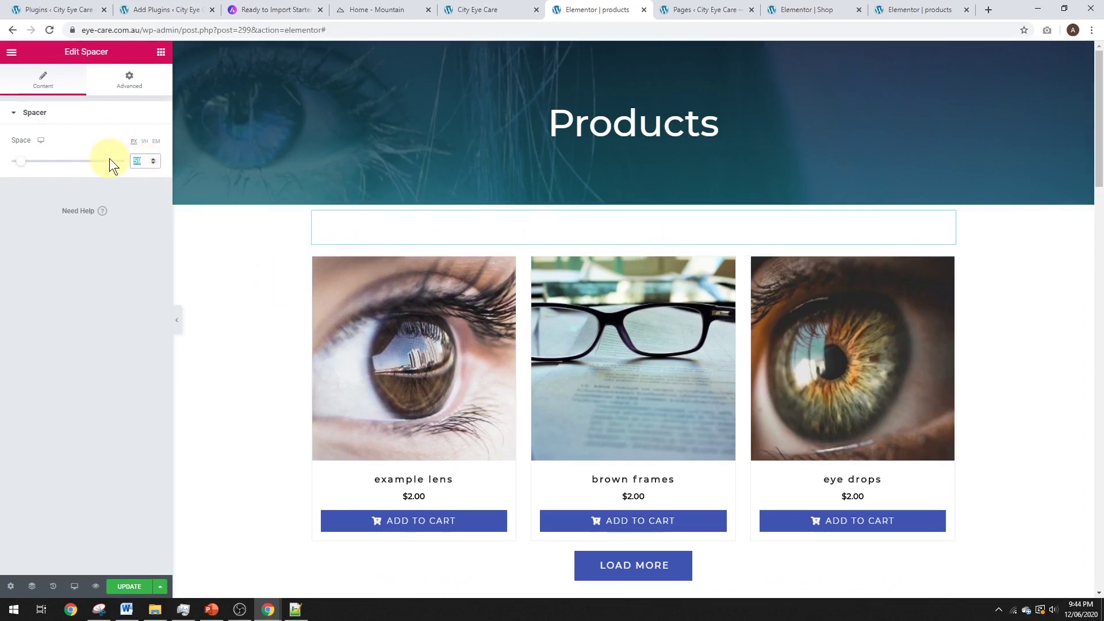
text(100)
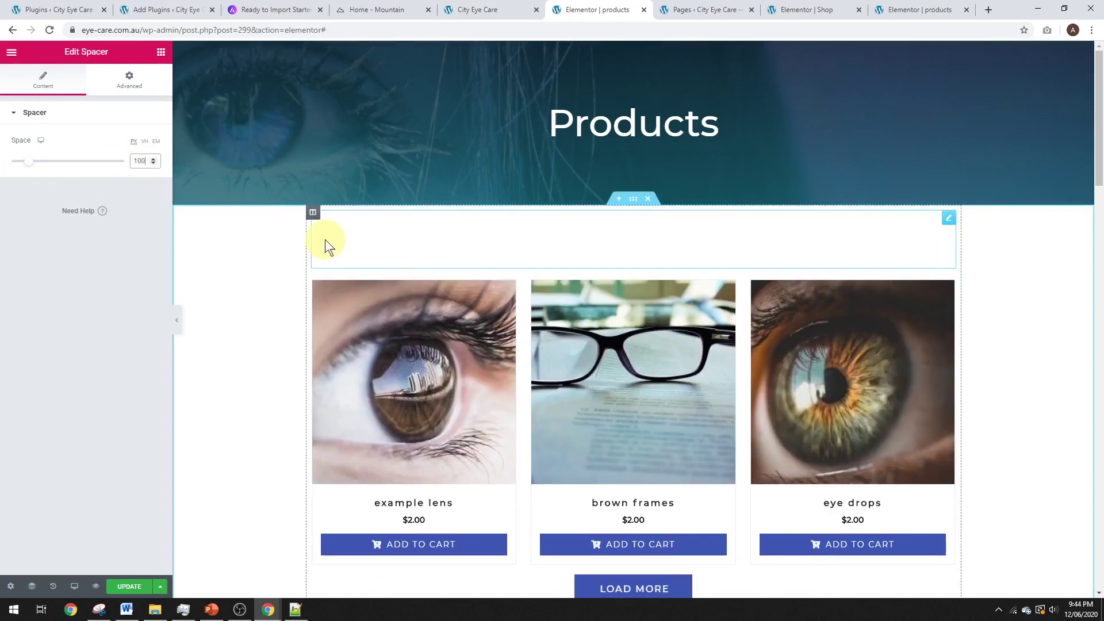
Scroll through the Products page to review the grid, then switch to the 'Elementor | Shop' tab.
scroll(219, 301, down, 3)
scroll(219, 301, up, 3)
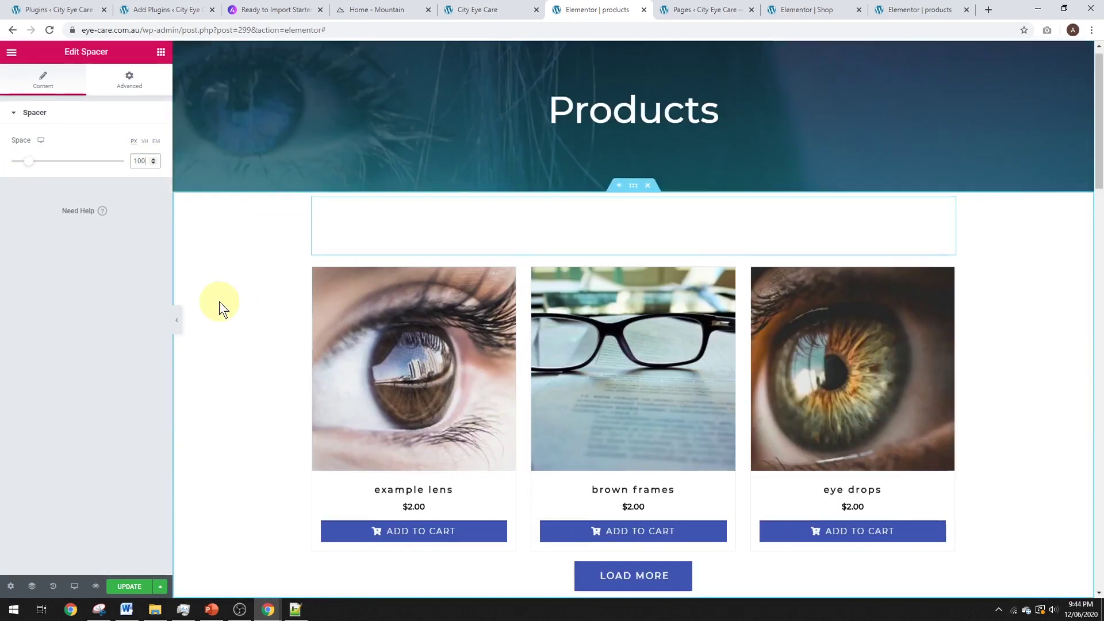
scroll(219, 301, down, 2)
scroll(575, 292, up, 2)
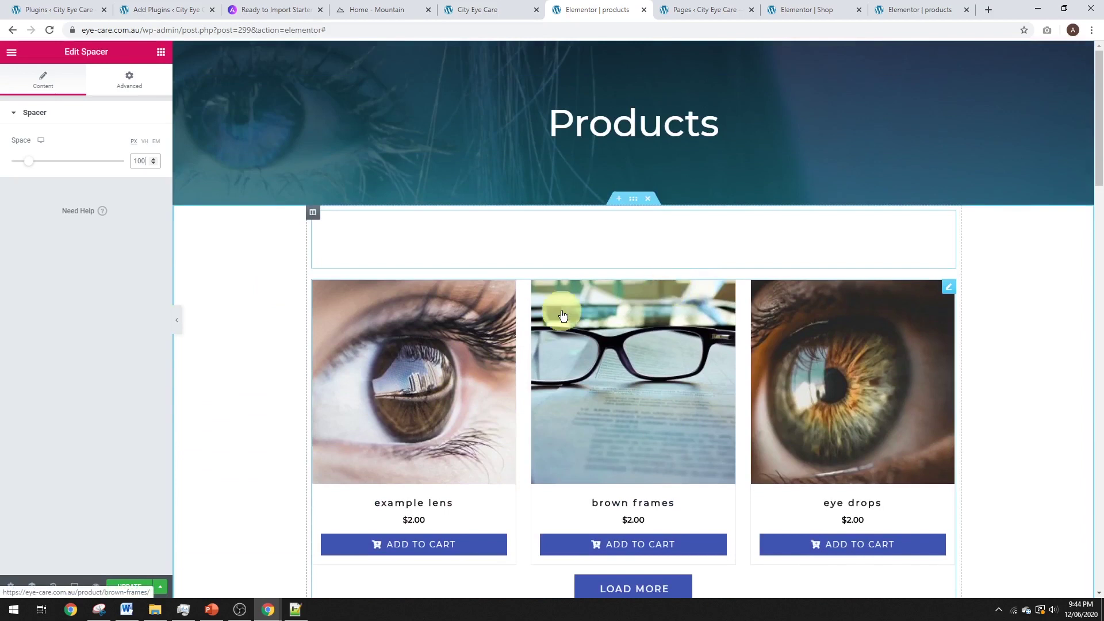
scroll(563, 315, down, 3)
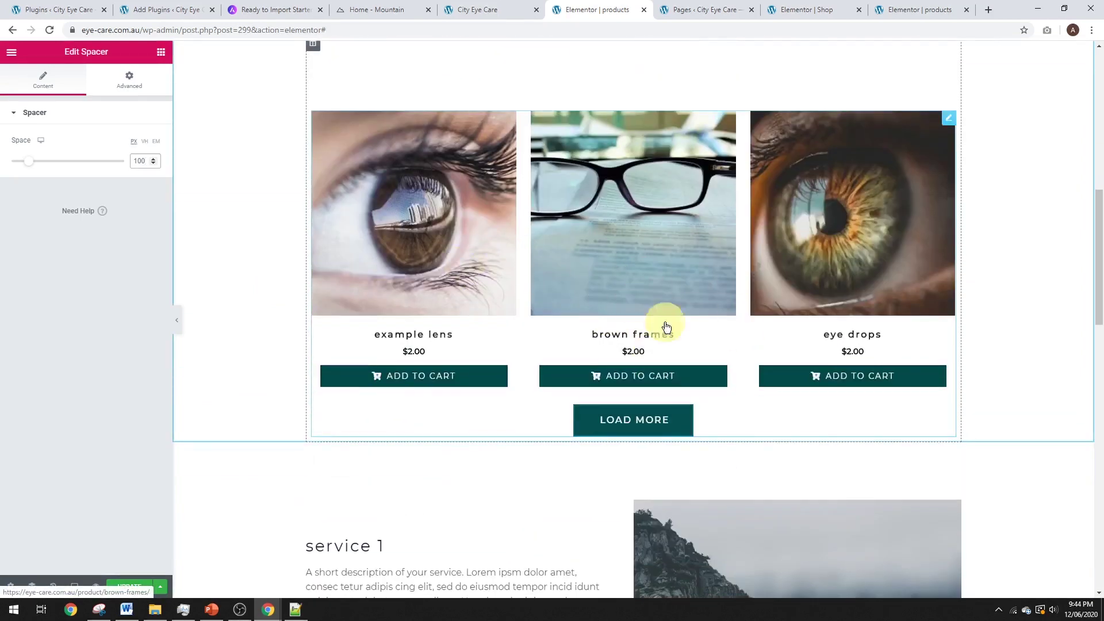
scroll(725, 345, down, 2)
scroll(493, 303, up, 5)
scroll(586, 355, down, 1)
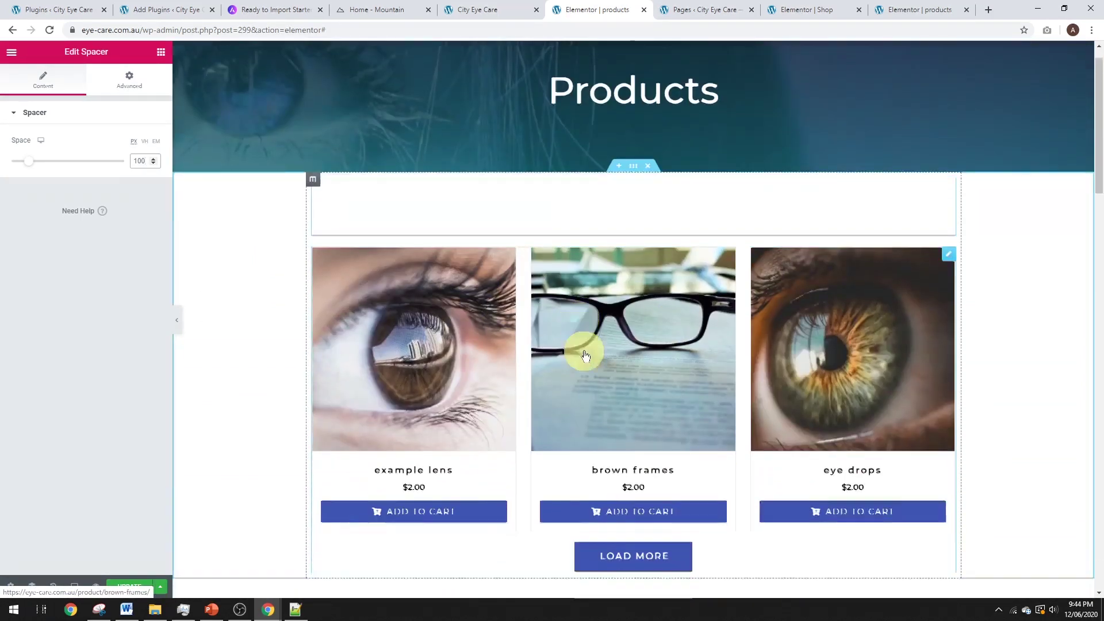
scroll(585, 355, down, 1)
scroll(523, 291, up, 2)
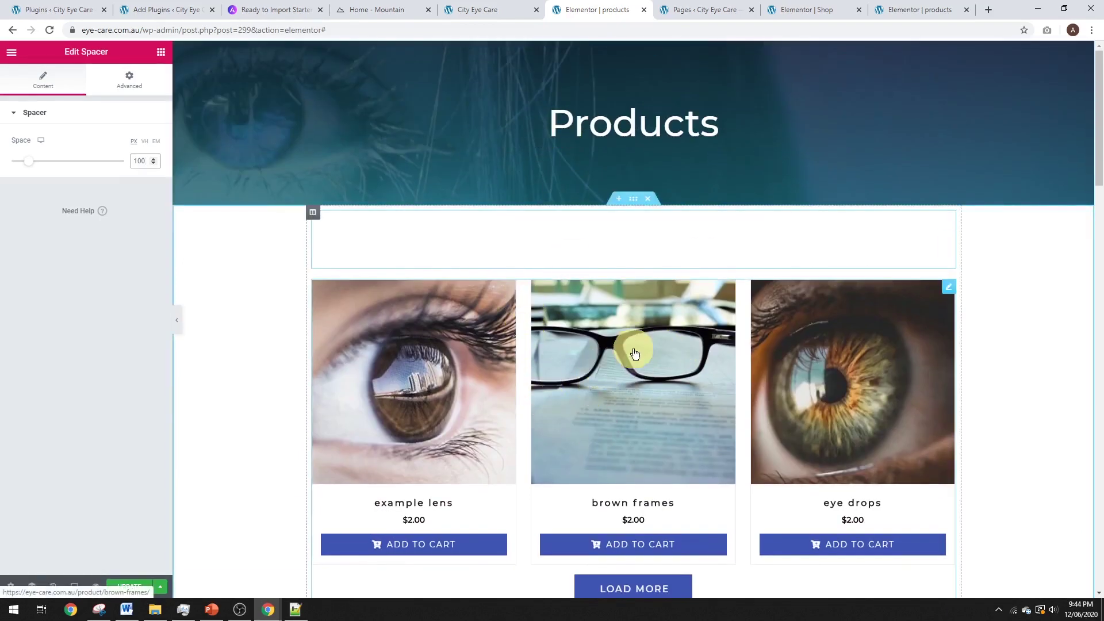
click(797, 9)
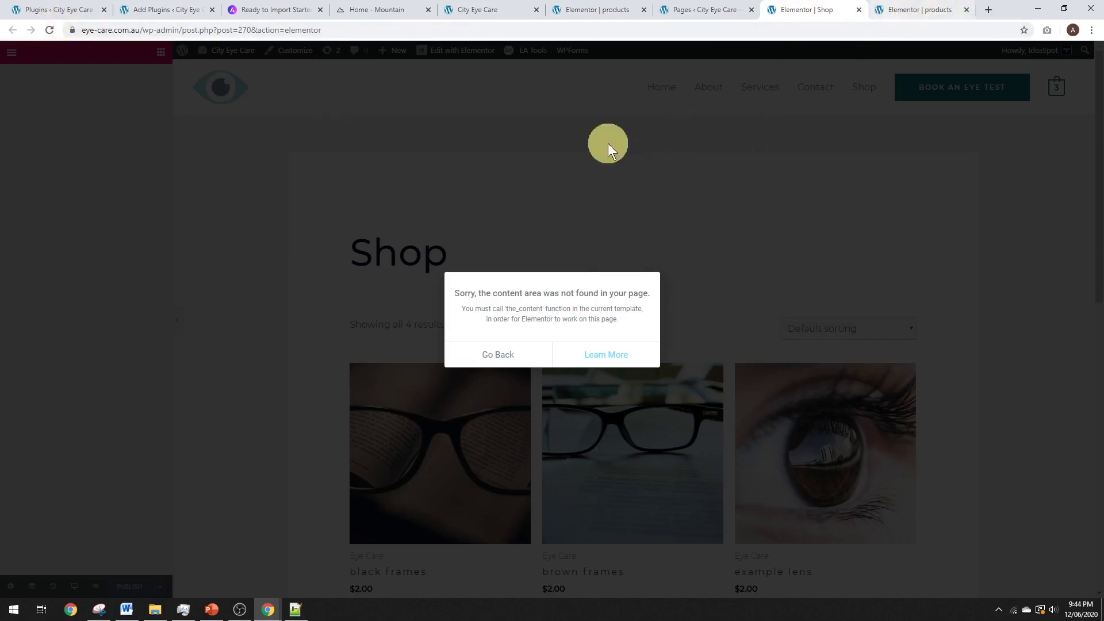
Leave the Shop editor's content-area error with Go Back, then switch to the 'redirection' plugin search tab.
click(498, 358)
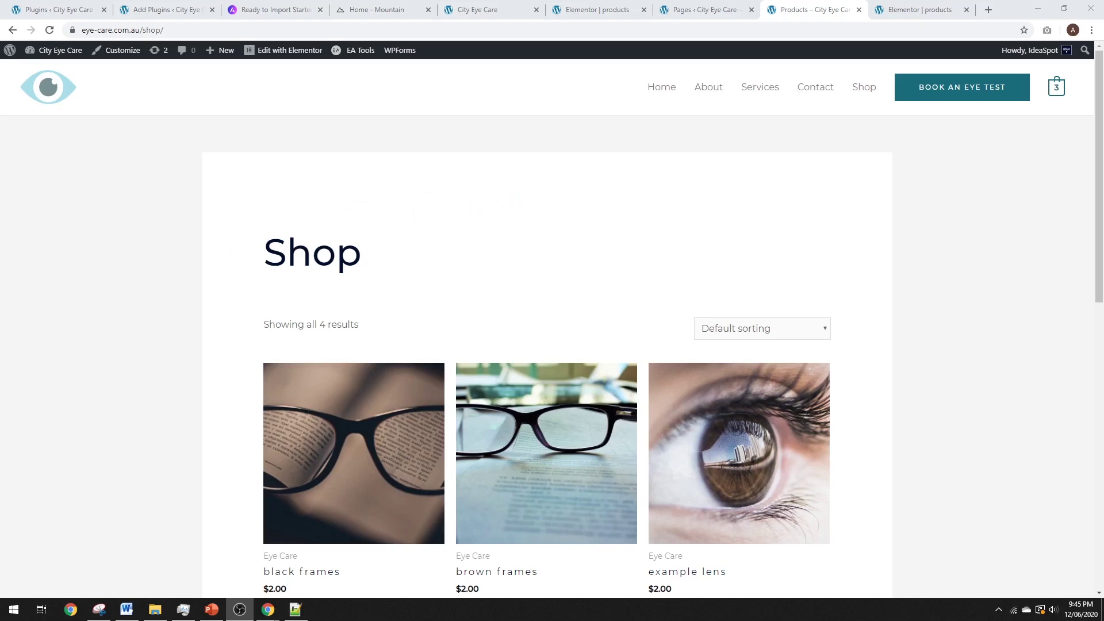
key(ctrl+2)
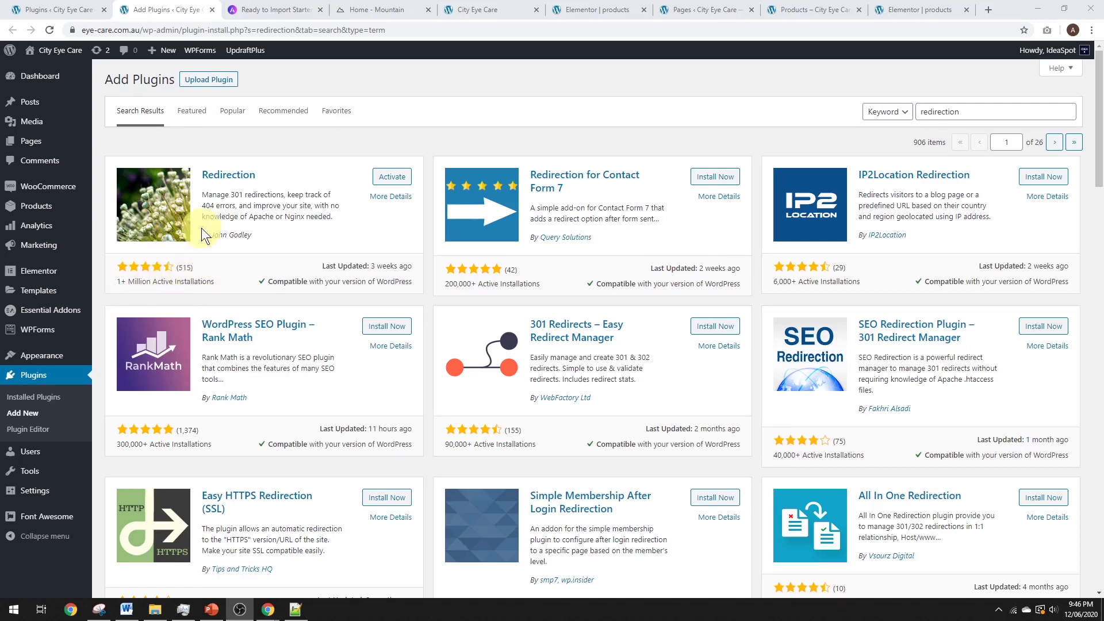
Activate the Redirection plugin and open Tools > Redirection to view its redirect list.
click(392, 178)
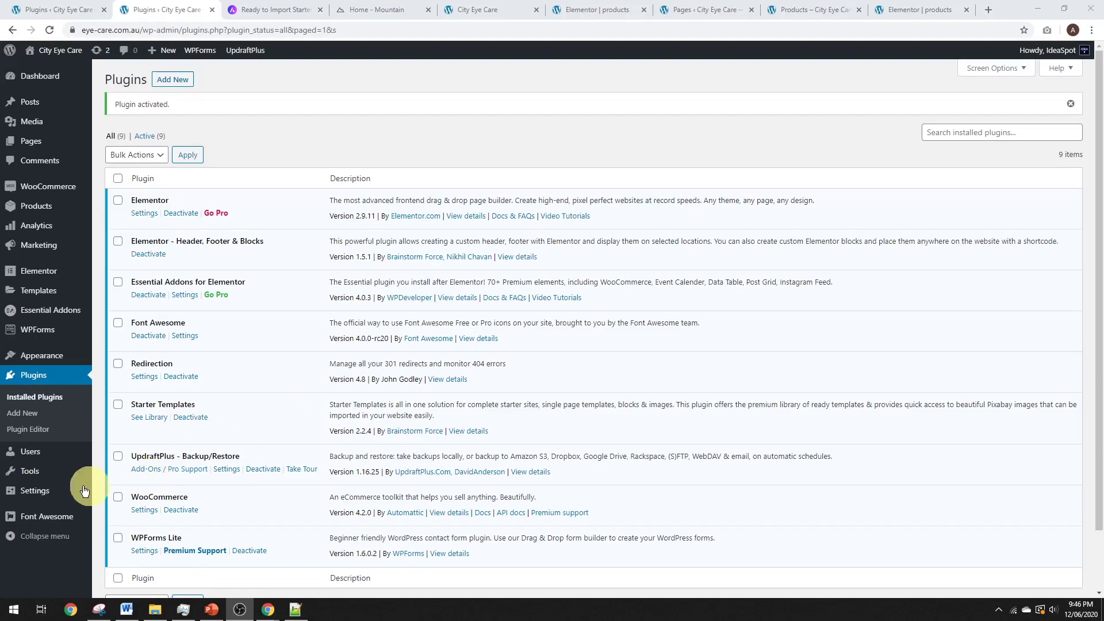
mouse_move(32, 471)
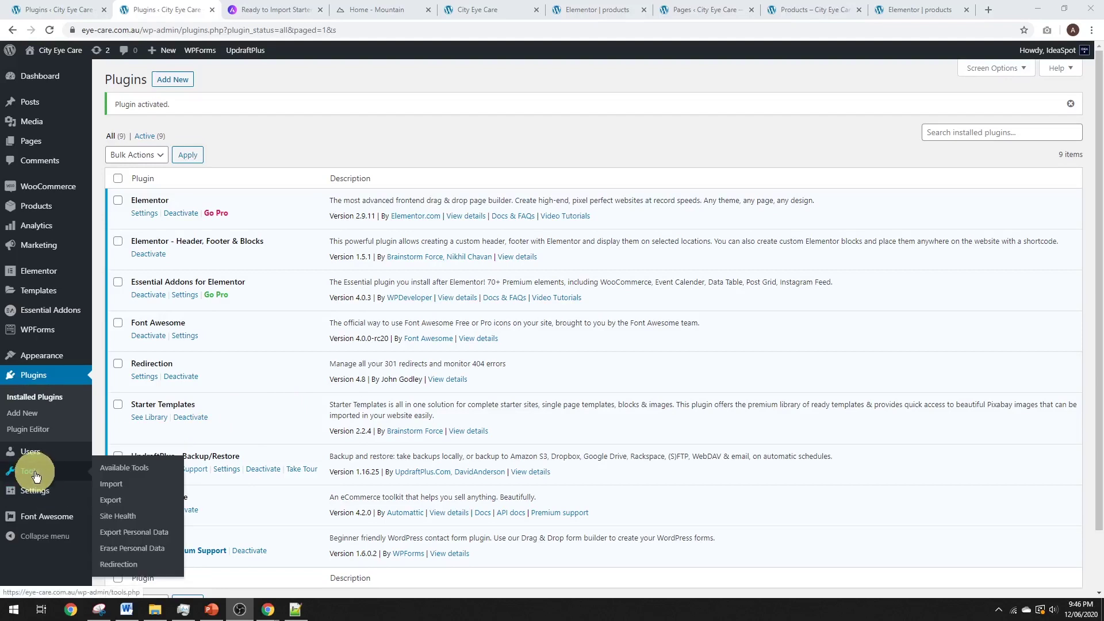
click(123, 565)
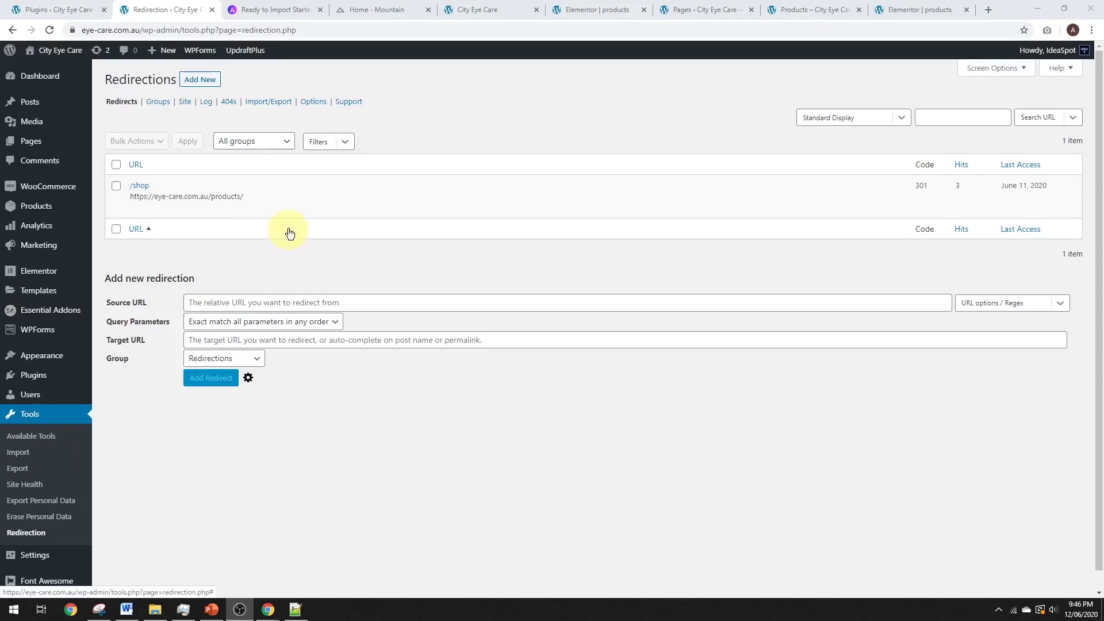
mouse_move(162, 182)
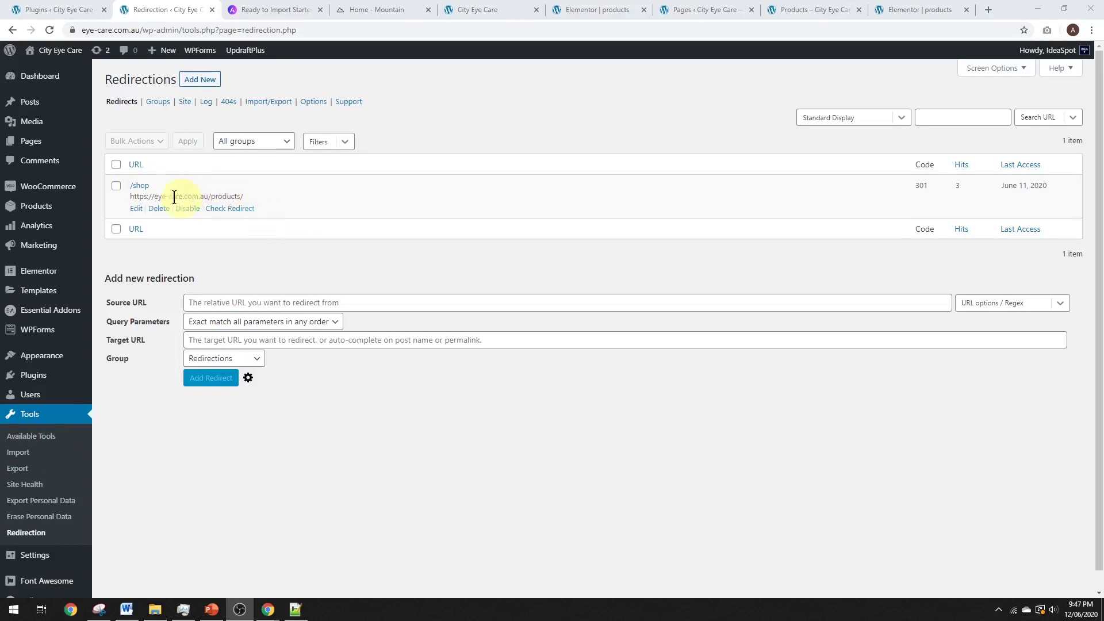
click(159, 208)
click(604, 95)
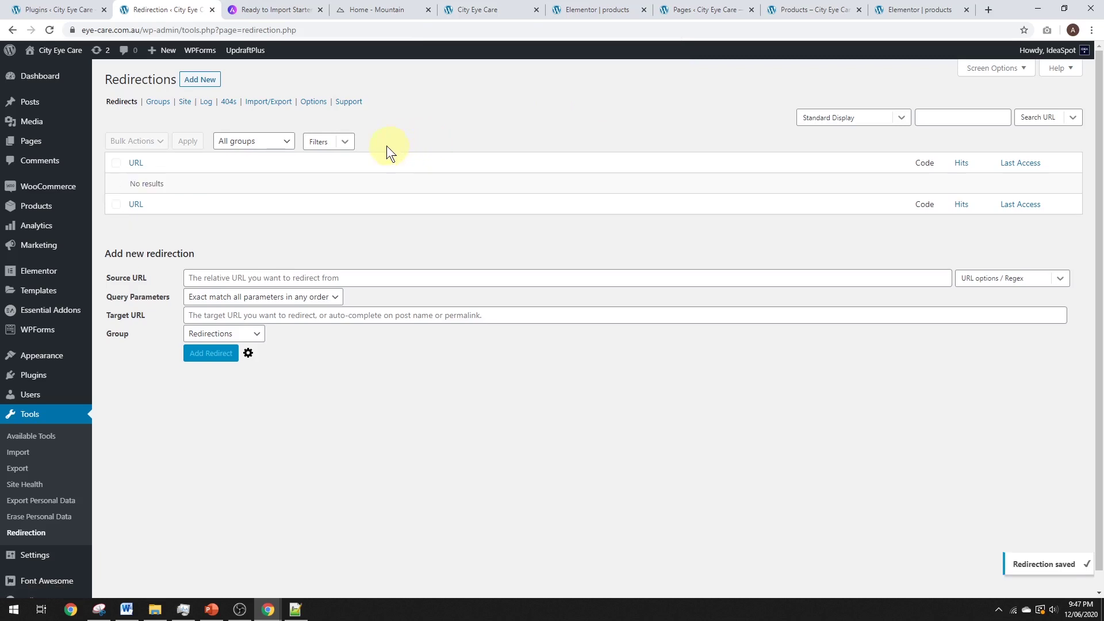
click(204, 81)
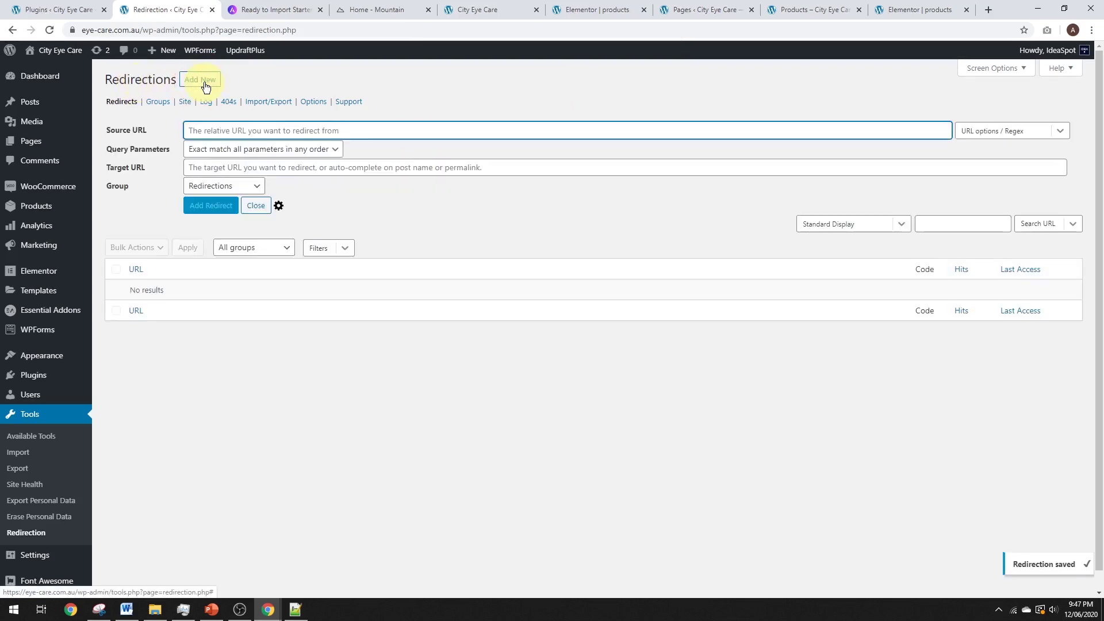
click(224, 131)
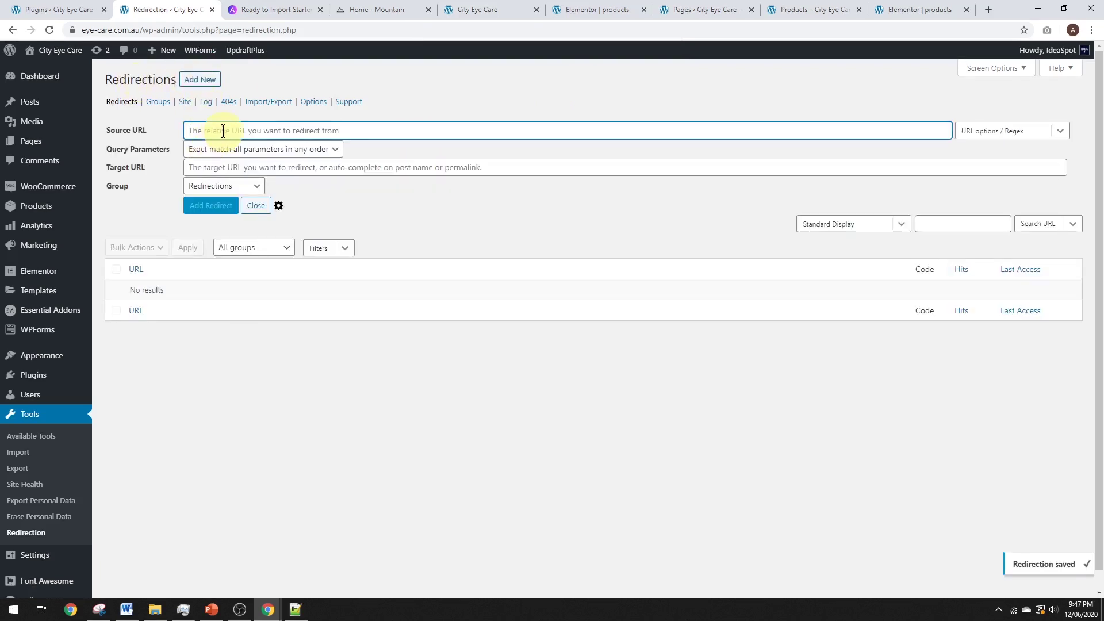
text(/shop)
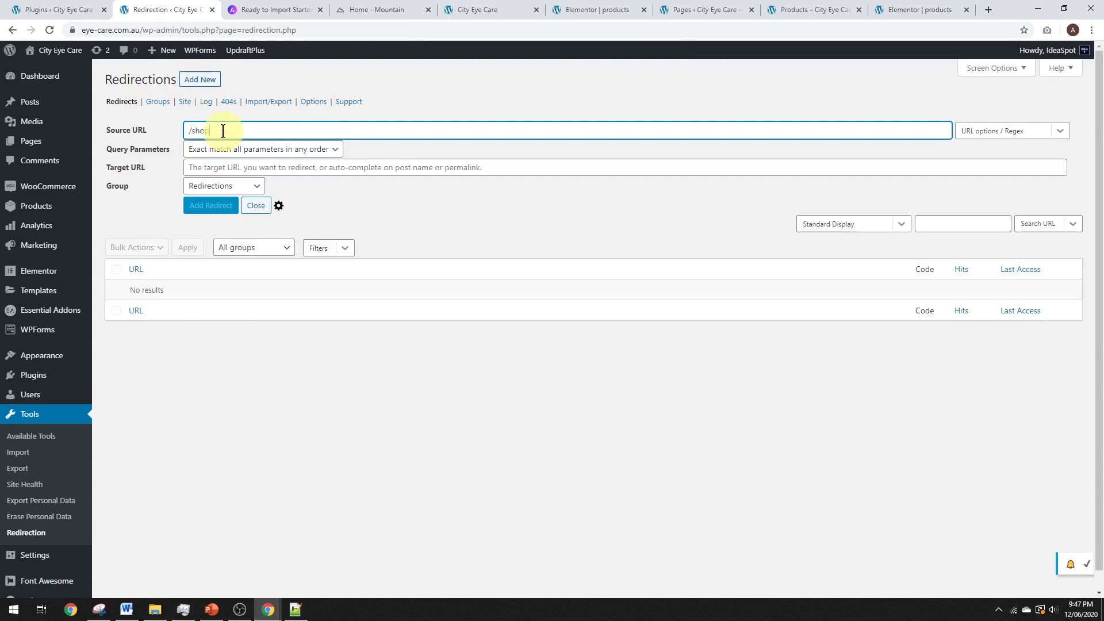
click(216, 167)
text(https://eye-care.com.au/products/)
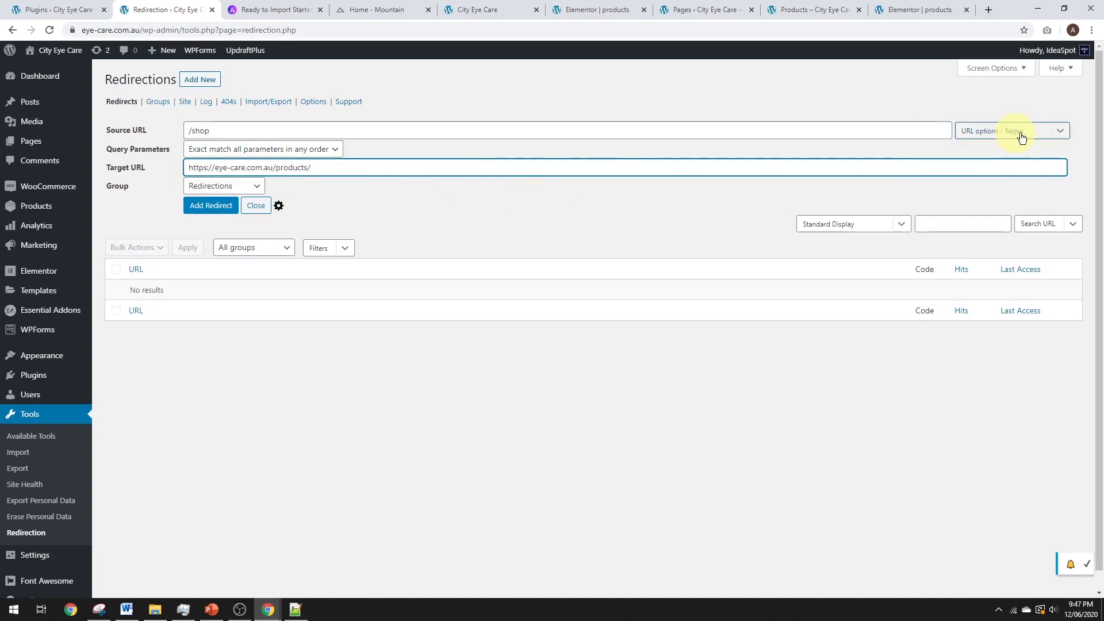
Tick Ignore Slash and Ignore Case, set source /shop, and save the new 301 redirect.
click(1060, 131)
click(966, 172)
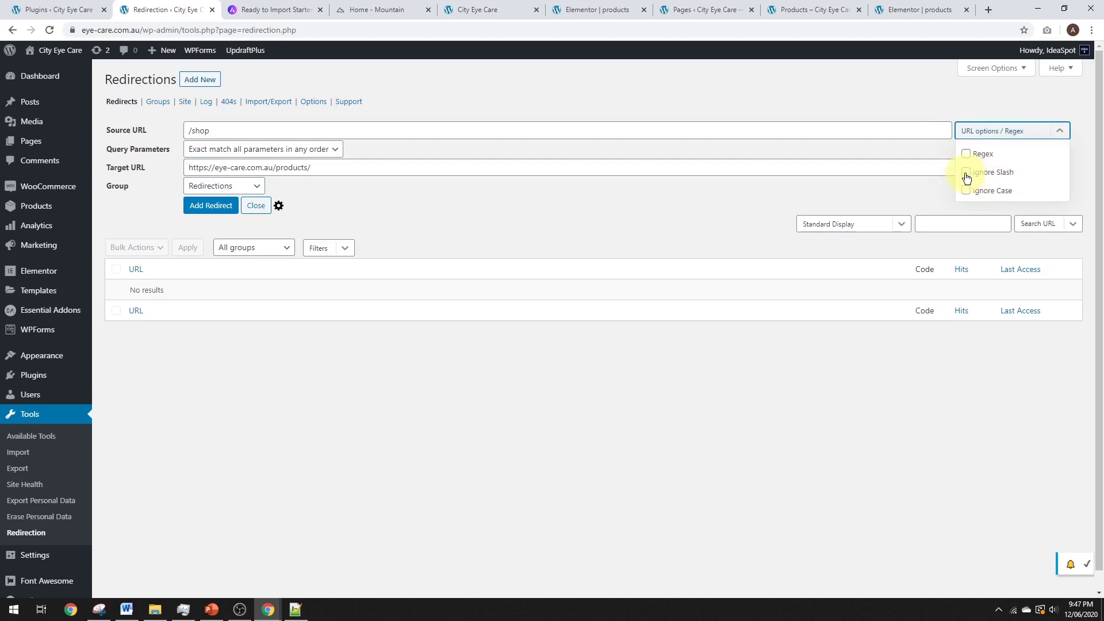
click(966, 192)
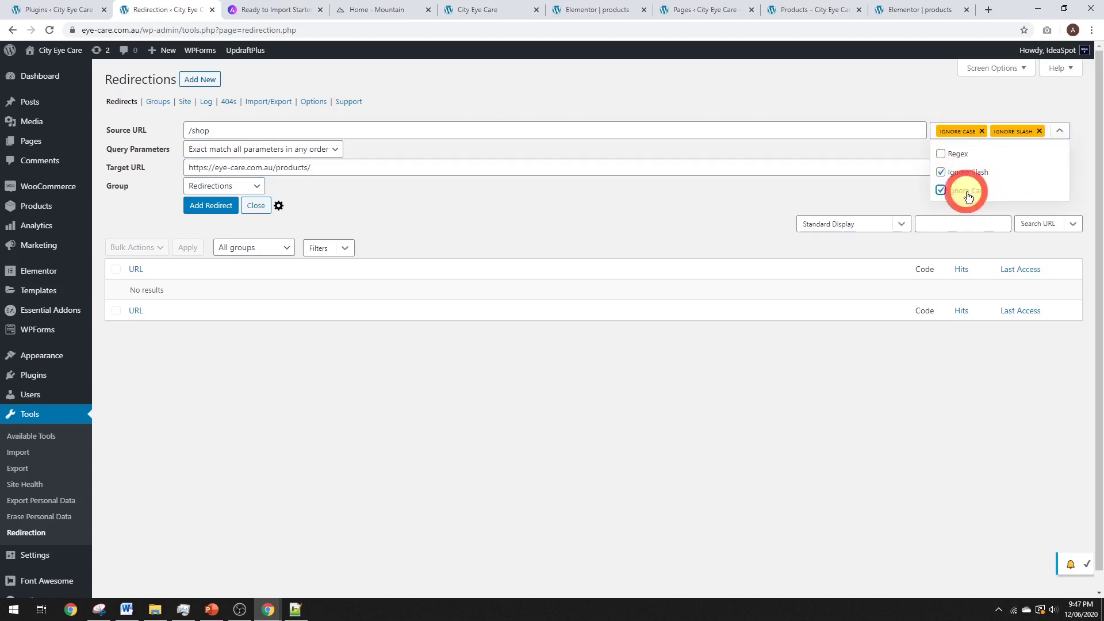
click(726, 189)
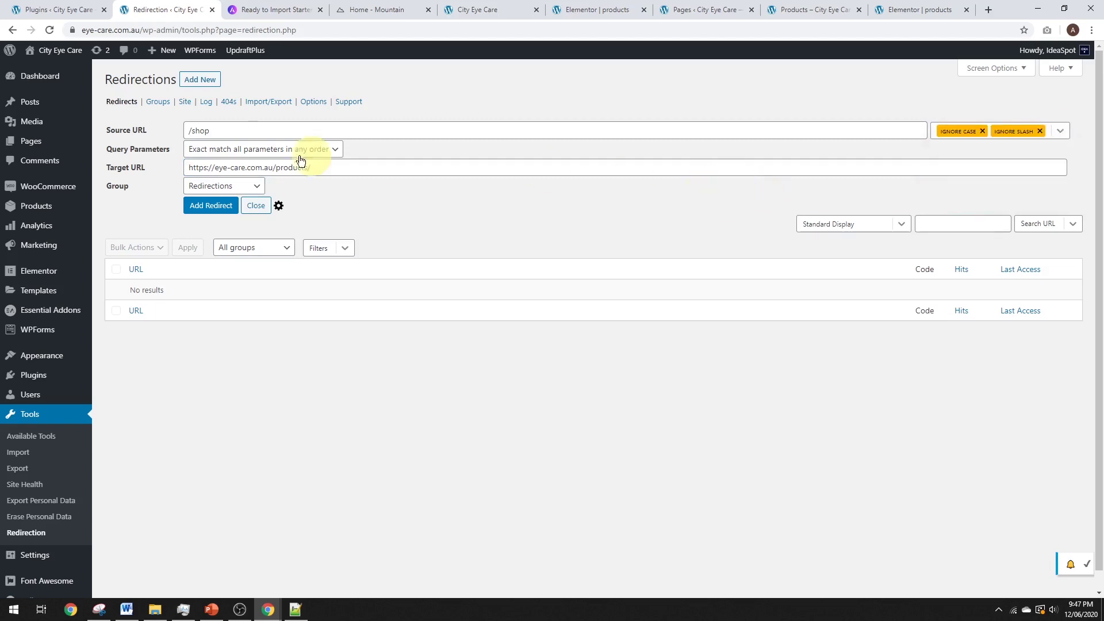
click(191, 125)
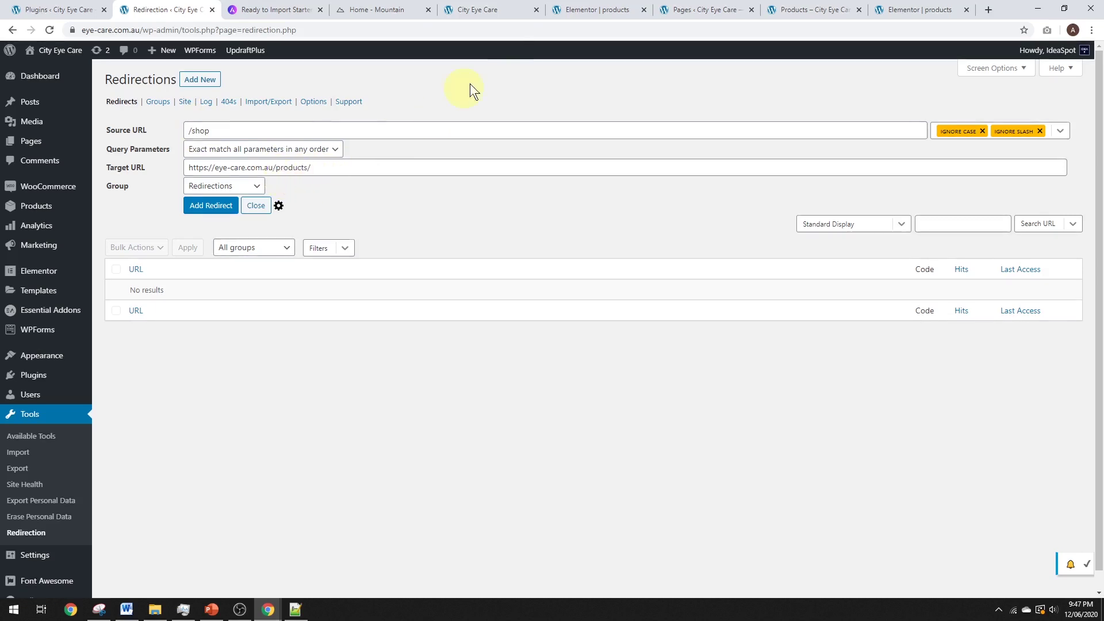
click(594, 8)
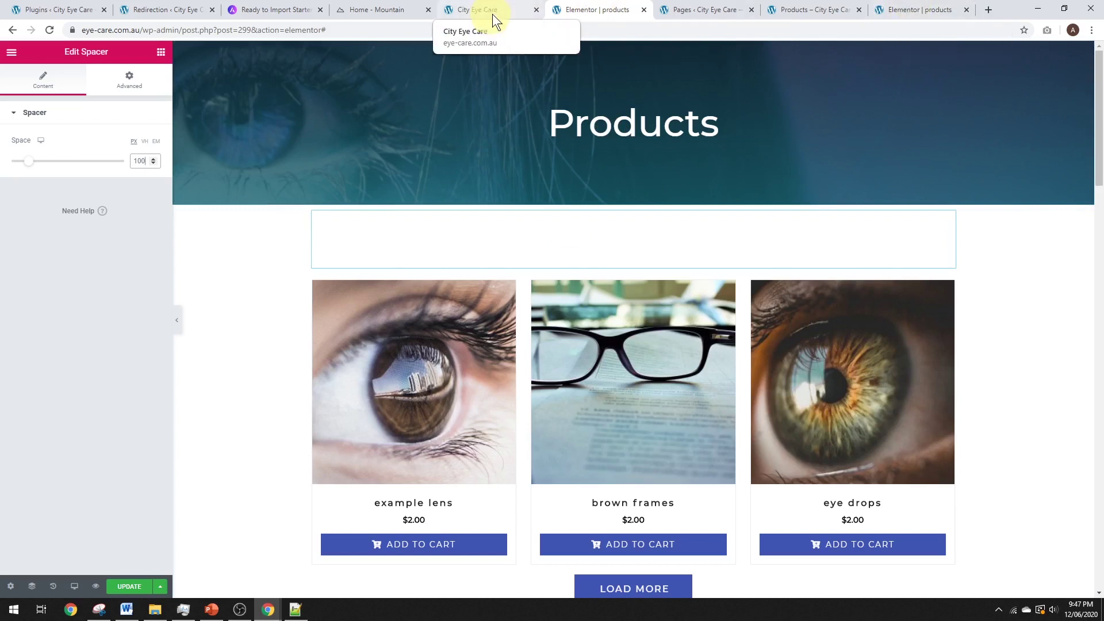
click(166, 10)
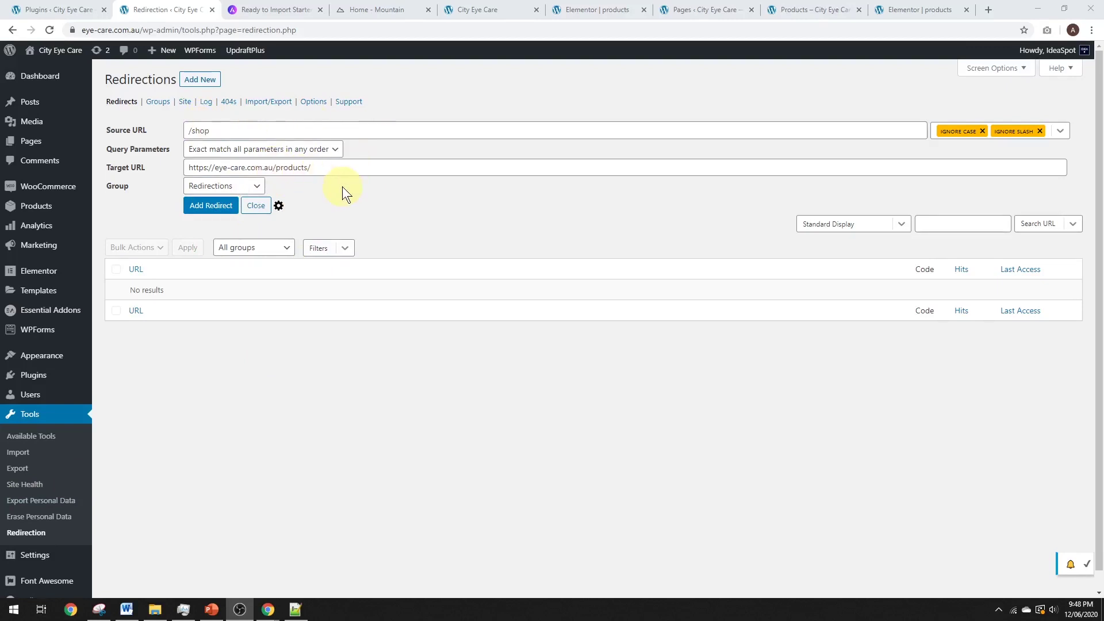
click(205, 207)
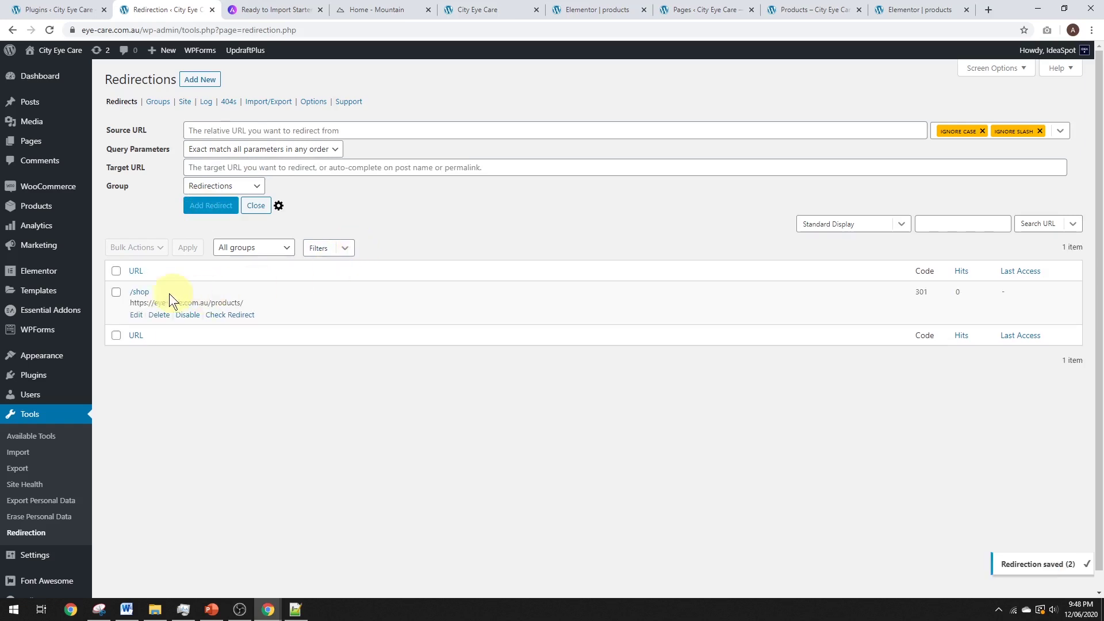
Open /shop in a new tab, remove Example Lens from the cart, and return to the shop.
right_click(144, 295)
click(156, 301)
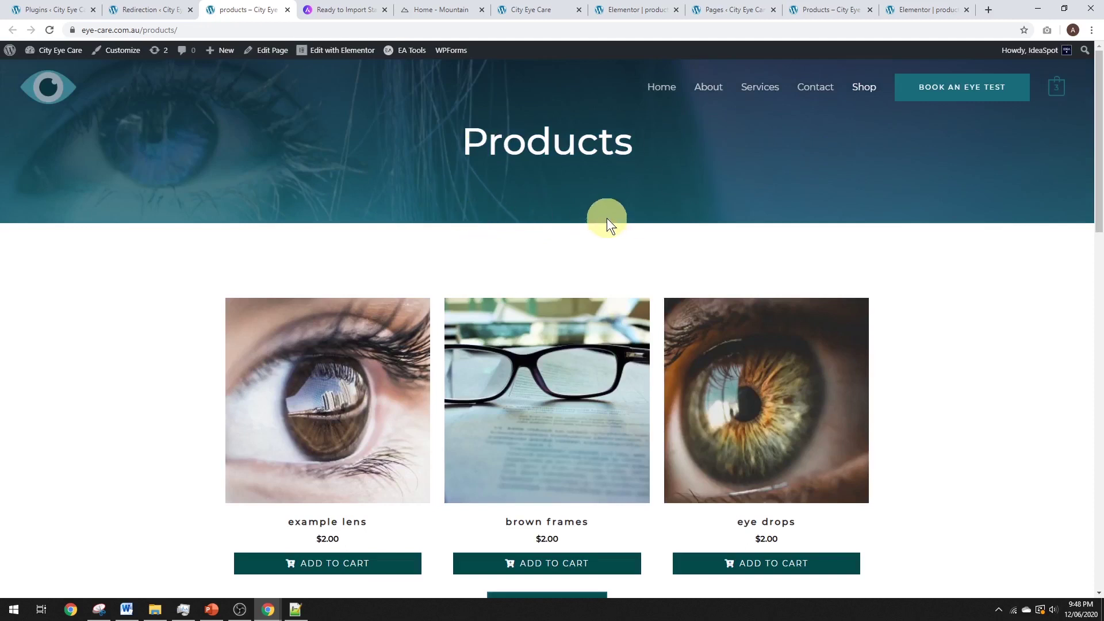
click(1058, 87)
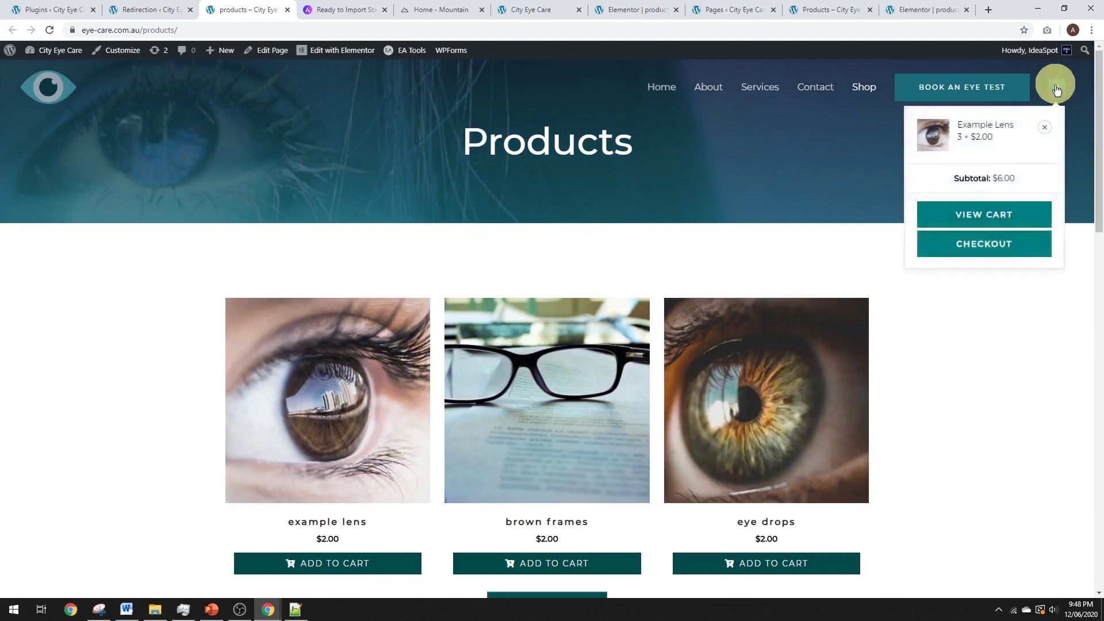
click(1056, 89)
click(1056, 90)
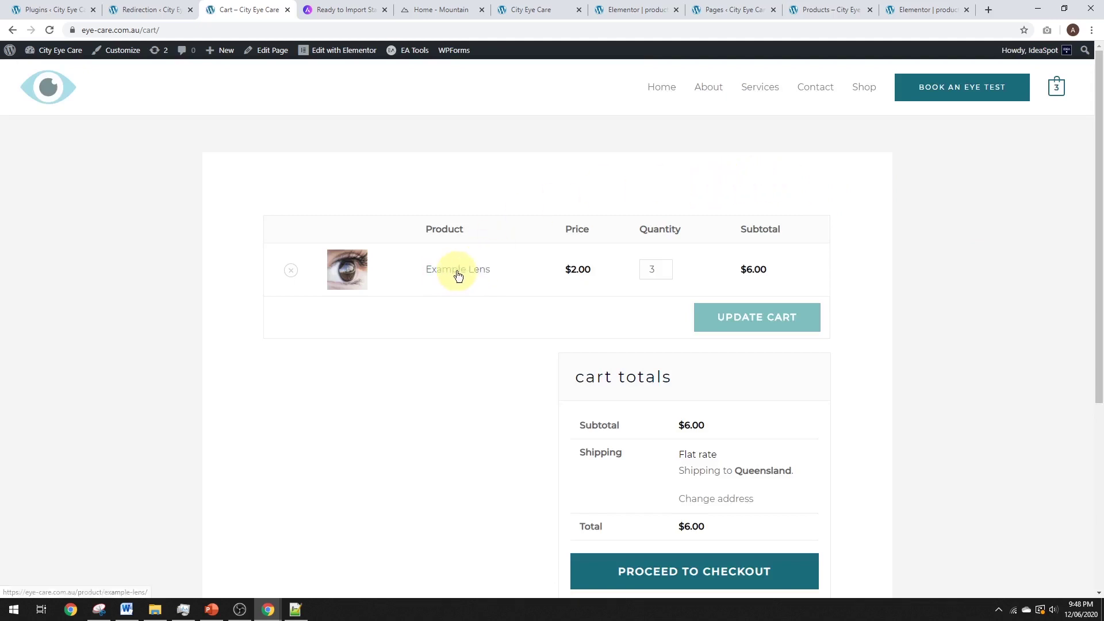
click(292, 271)
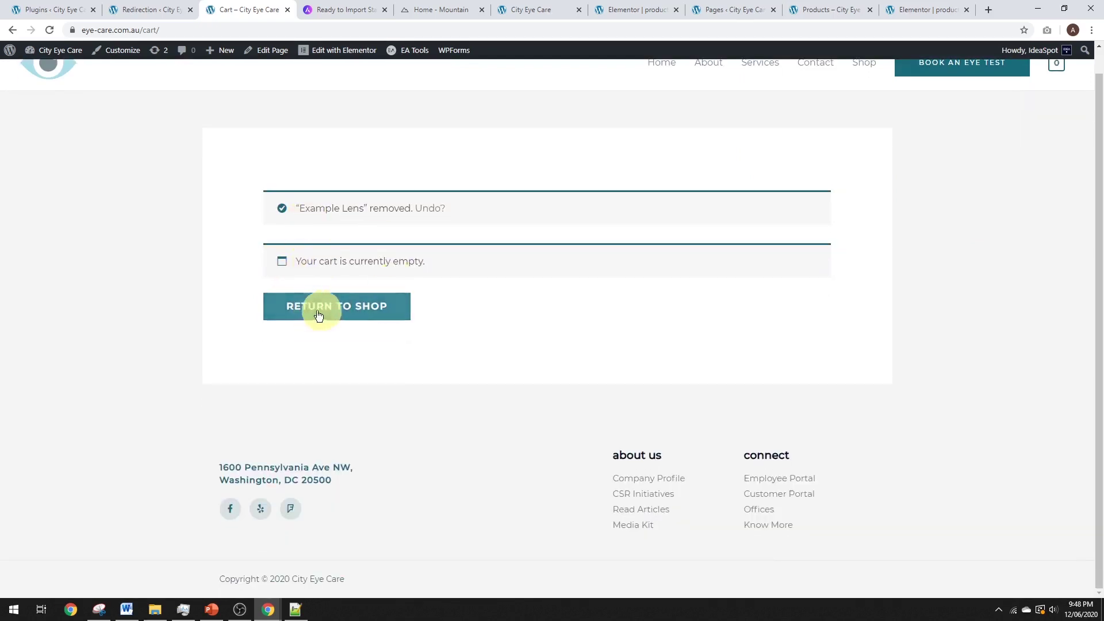
click(320, 314)
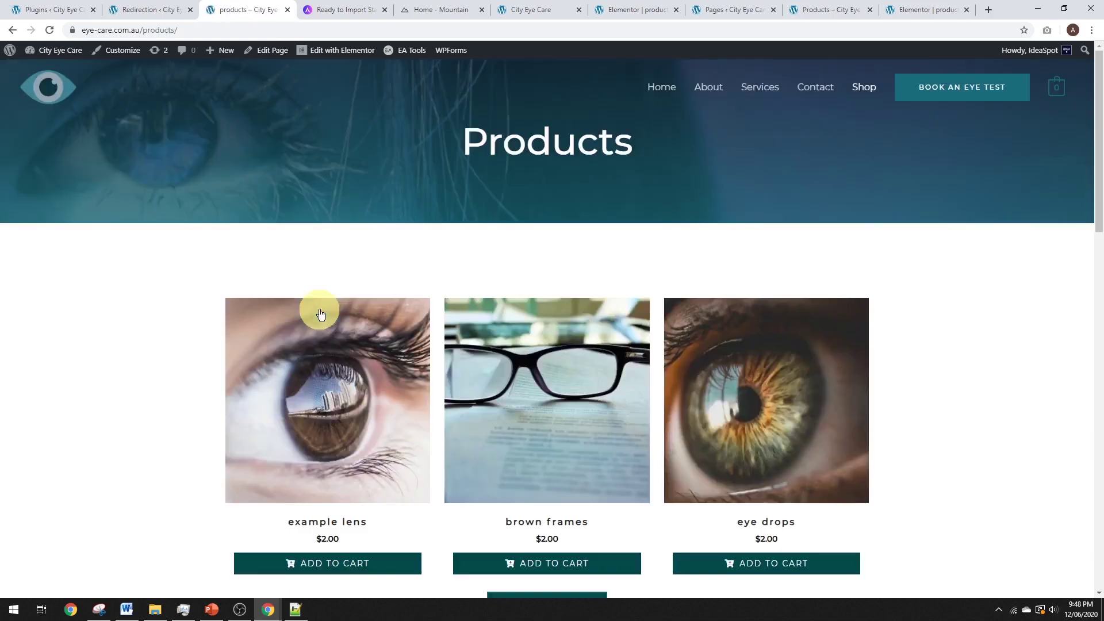
scroll(650, 230, down, 2)
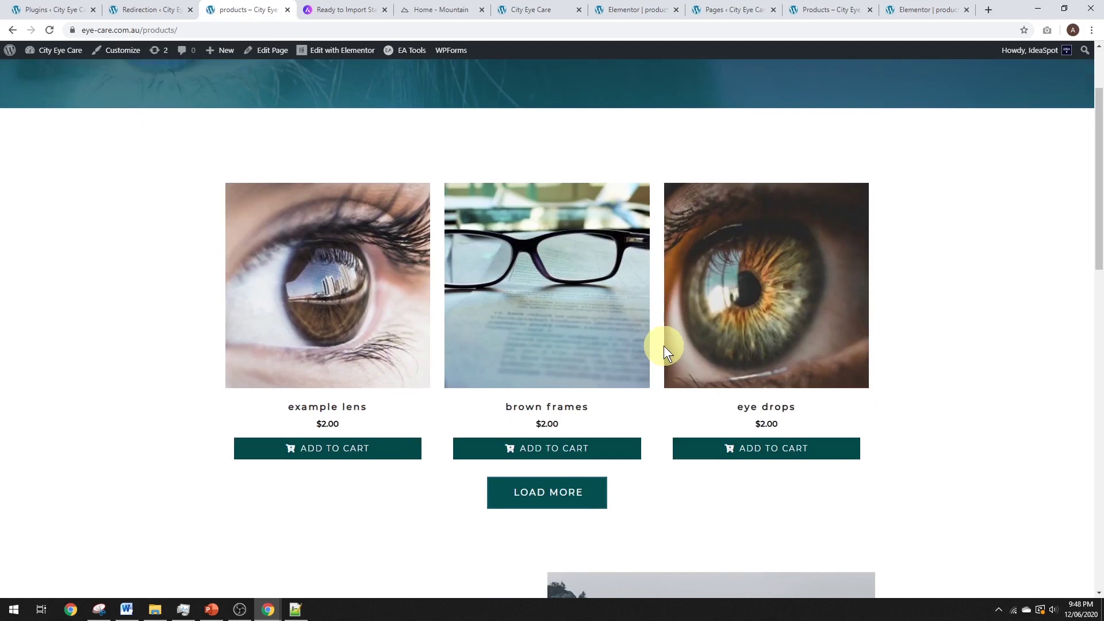
scroll(664, 346, up, 2)
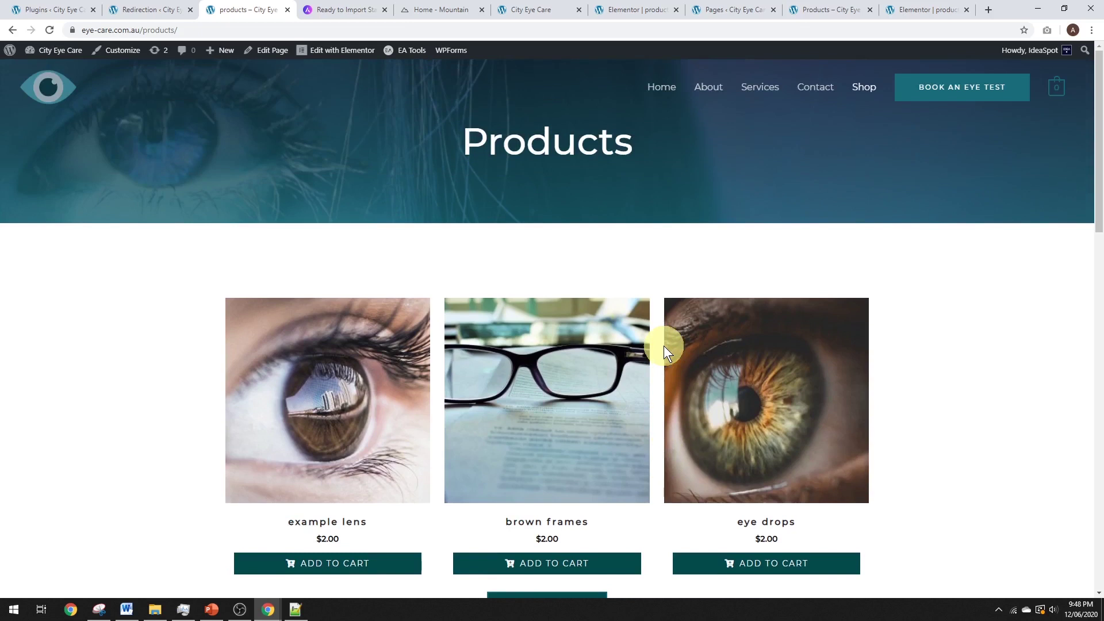
scroll(700, 382, down, 1)
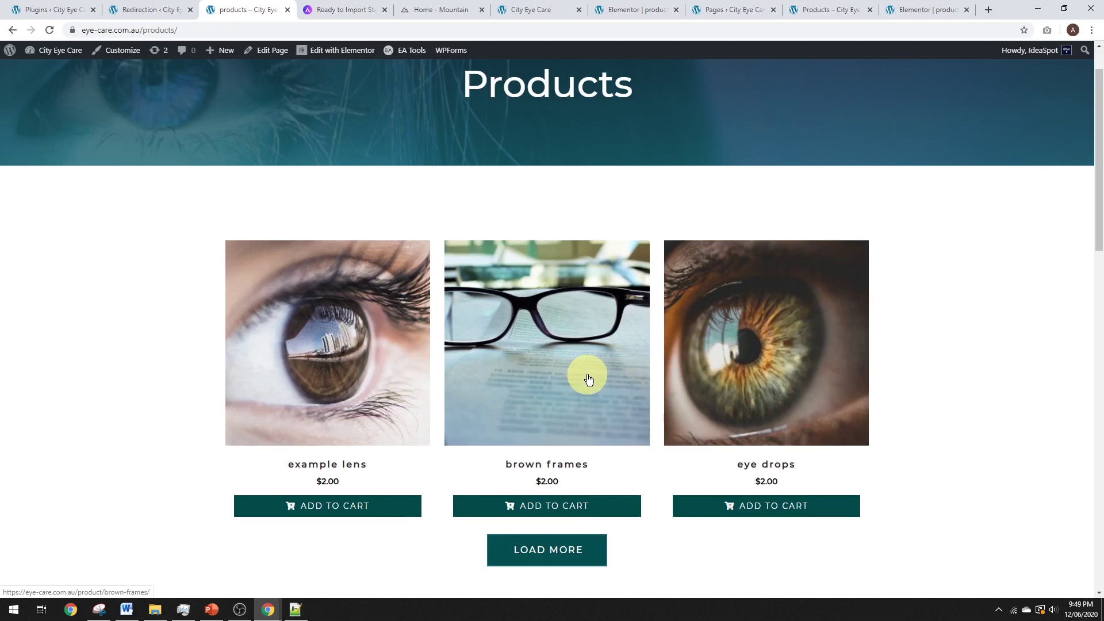
scroll(584, 374, up, 1)
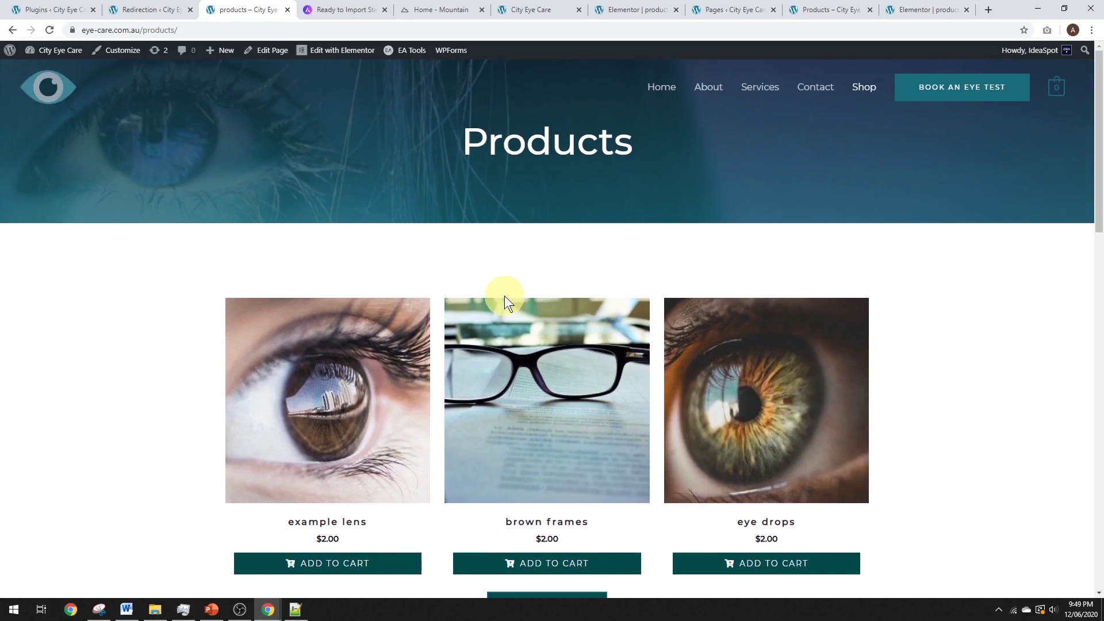